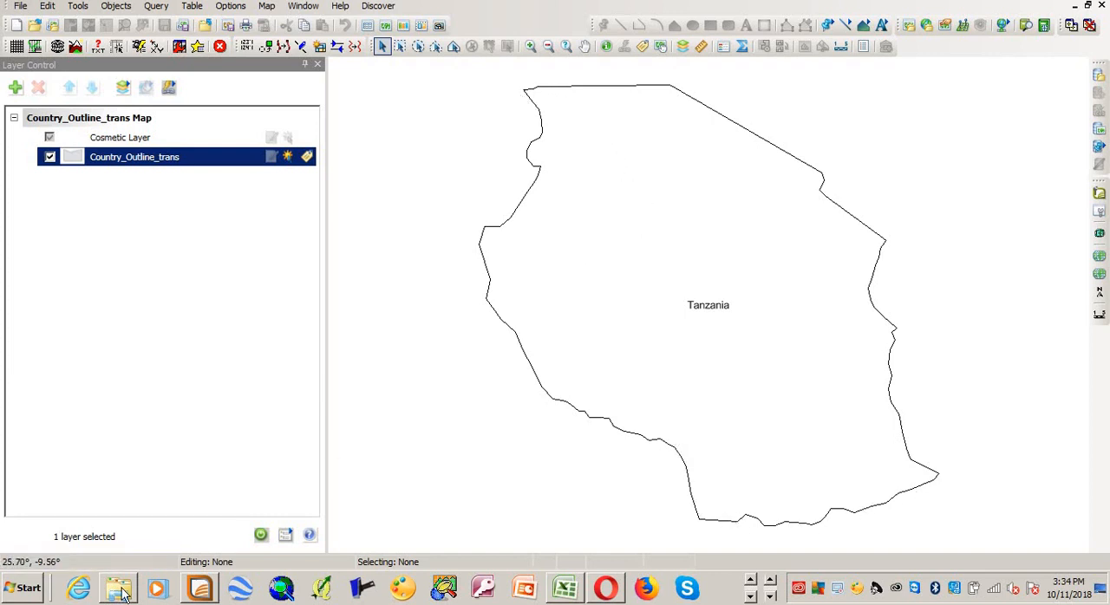
Step: View Raster Image 2.jpg from the Tutorial 1 folder enlarged in the photo viewer, and close it
{"action": "mouse_move", "coordinate": [122, 597]}
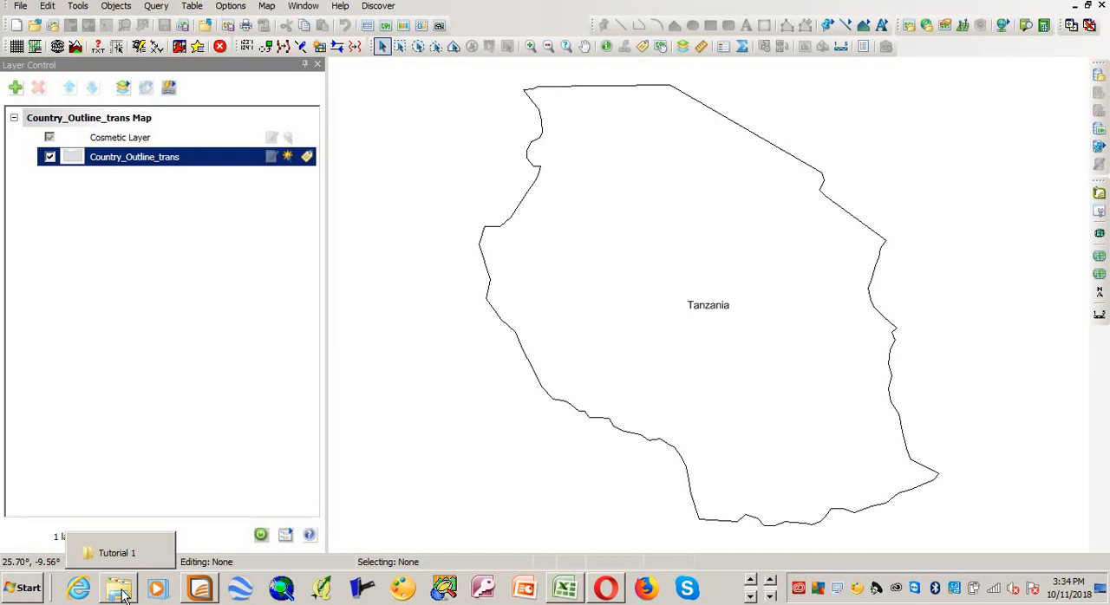
{"action": "left_click", "coordinate": [122, 595]}
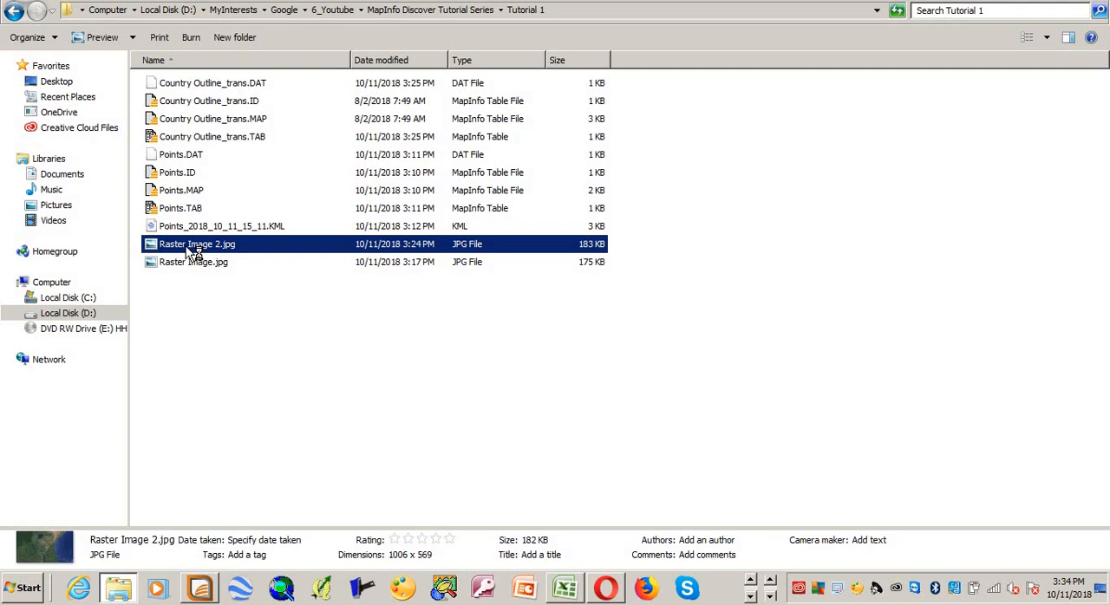
{"action": "double_click", "coordinate": [193, 252]}
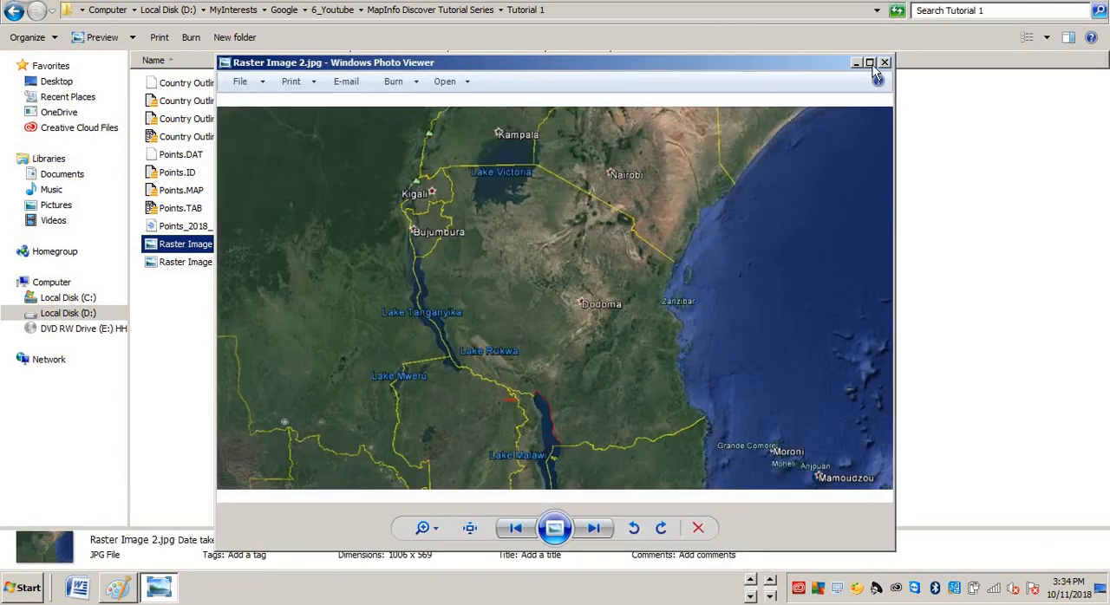
{"action": "left_click", "coordinate": [869, 63]}
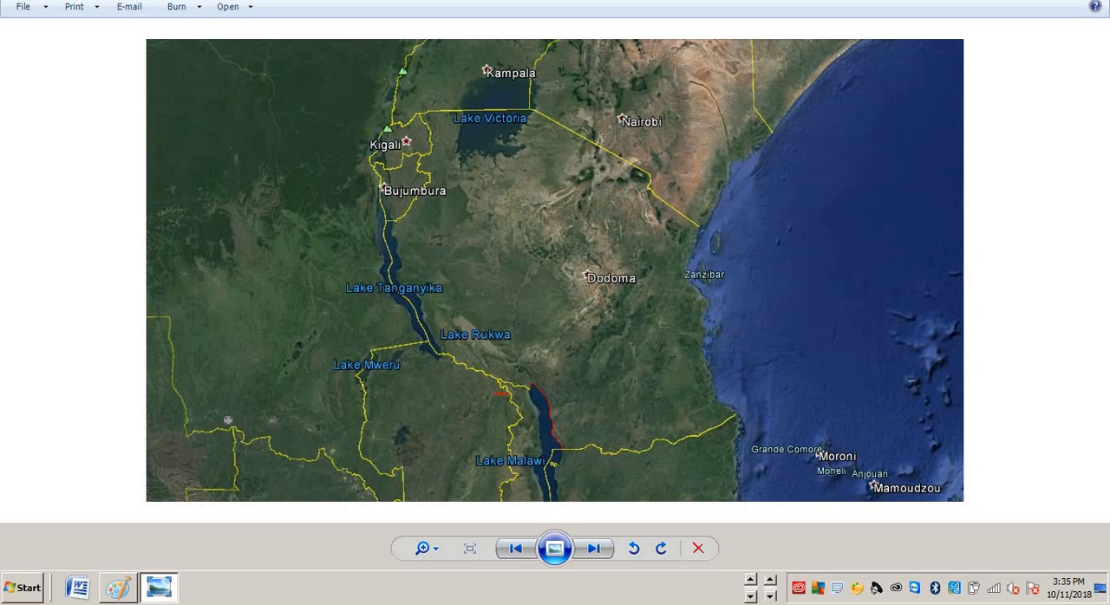
{"action": "left_click", "coordinate": [1096, 1]}
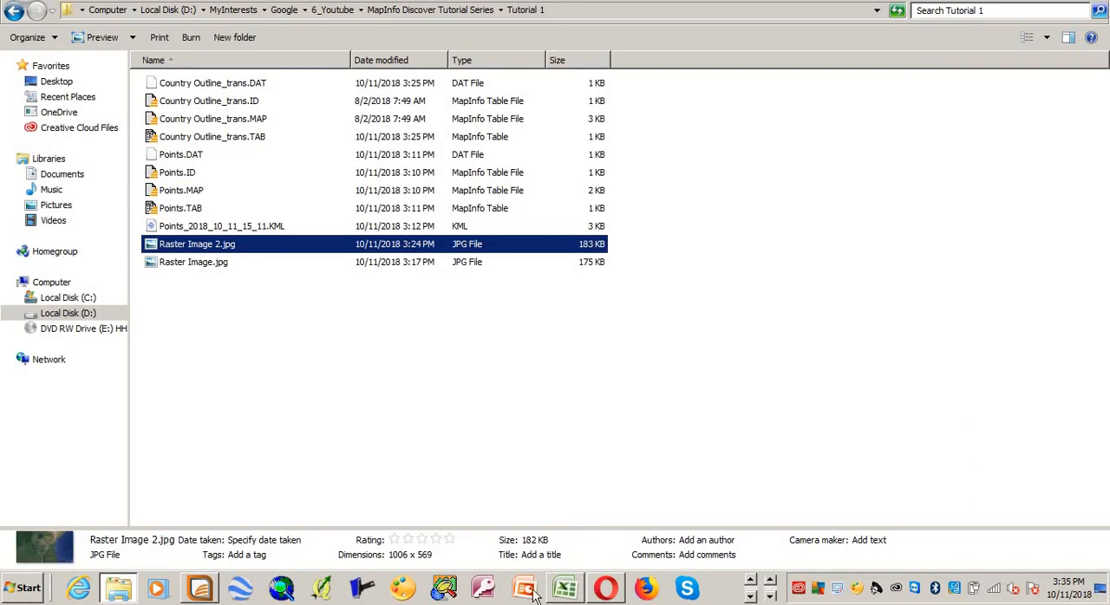
Step: Switch to MapInfo and open Raster Image 2.jpg as a raster image in the current mapper, choosing to simply display it
{"action": "left_click", "coordinate": [279, 592]}
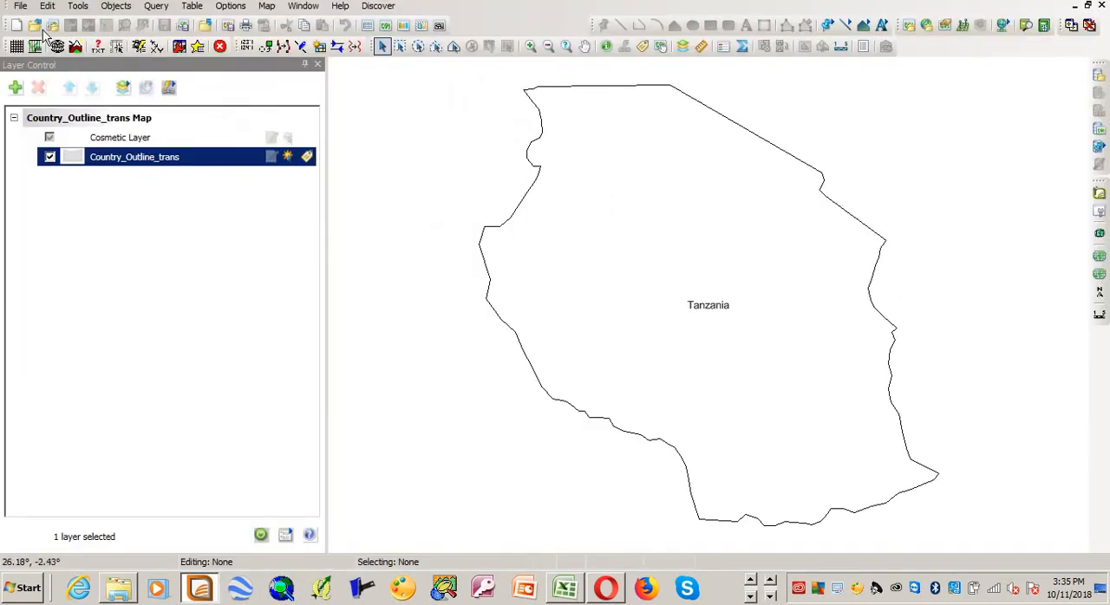
{"action": "left_click", "coordinate": [24, 11]}
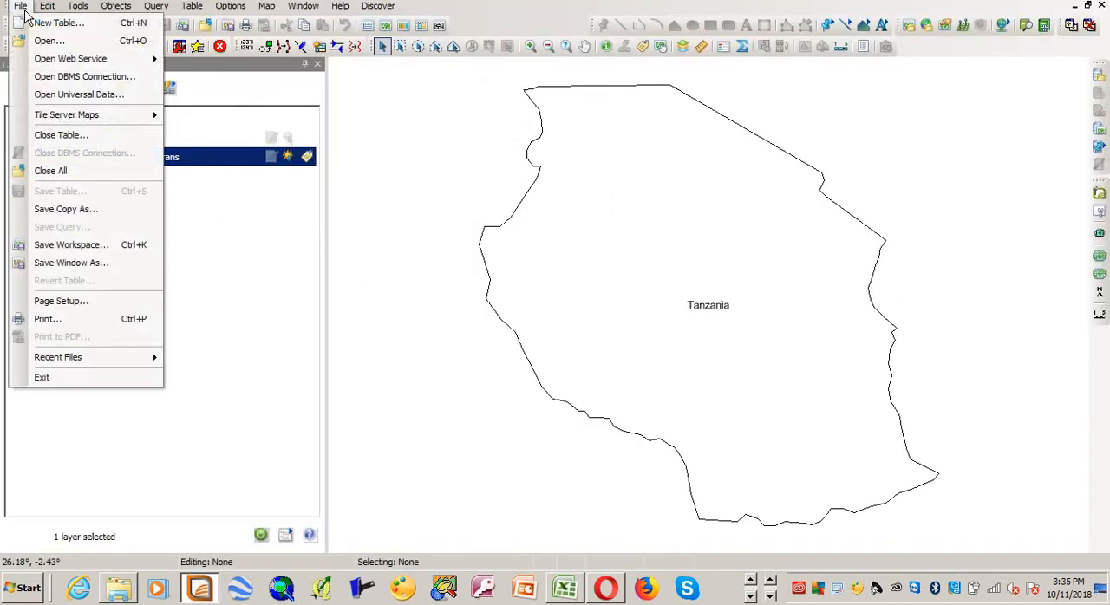
{"action": "left_click", "coordinate": [42, 43]}
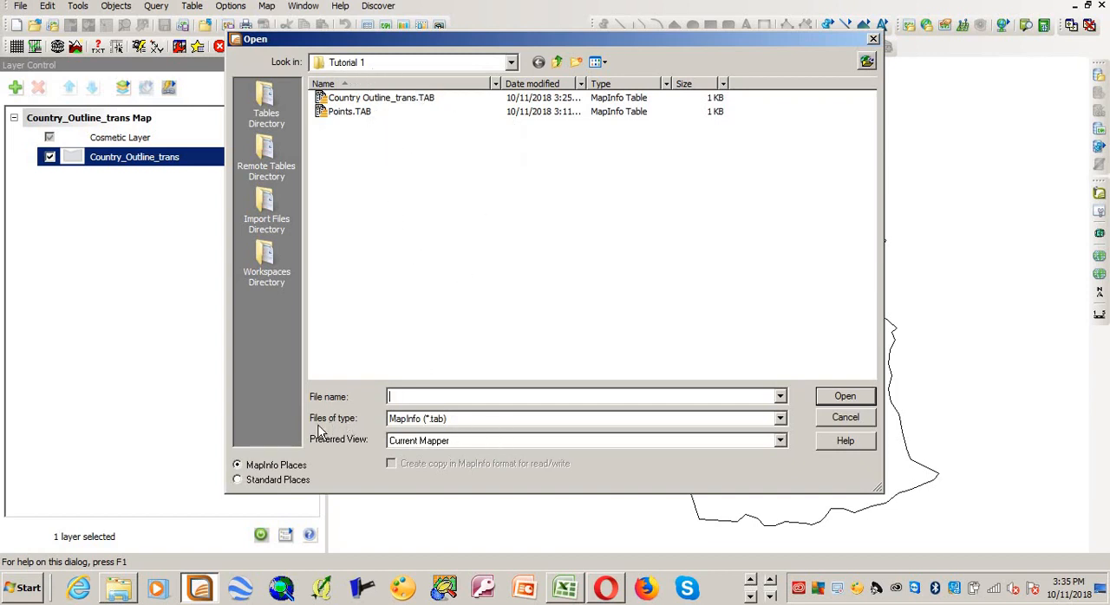
{"action": "left_click", "coordinate": [496, 421]}
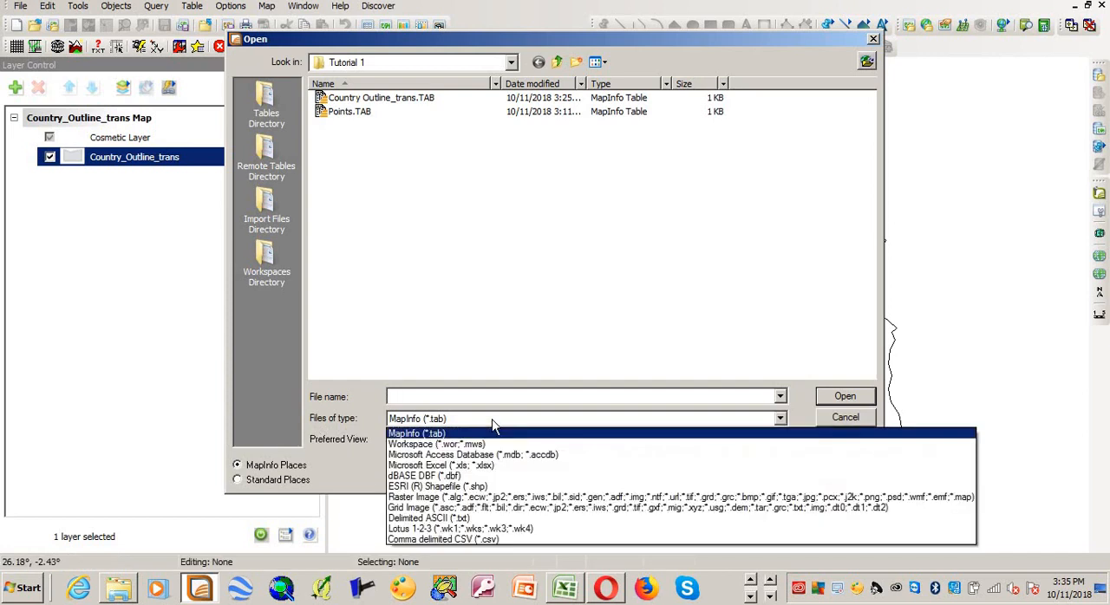
{"action": "left_click", "coordinate": [490, 498]}
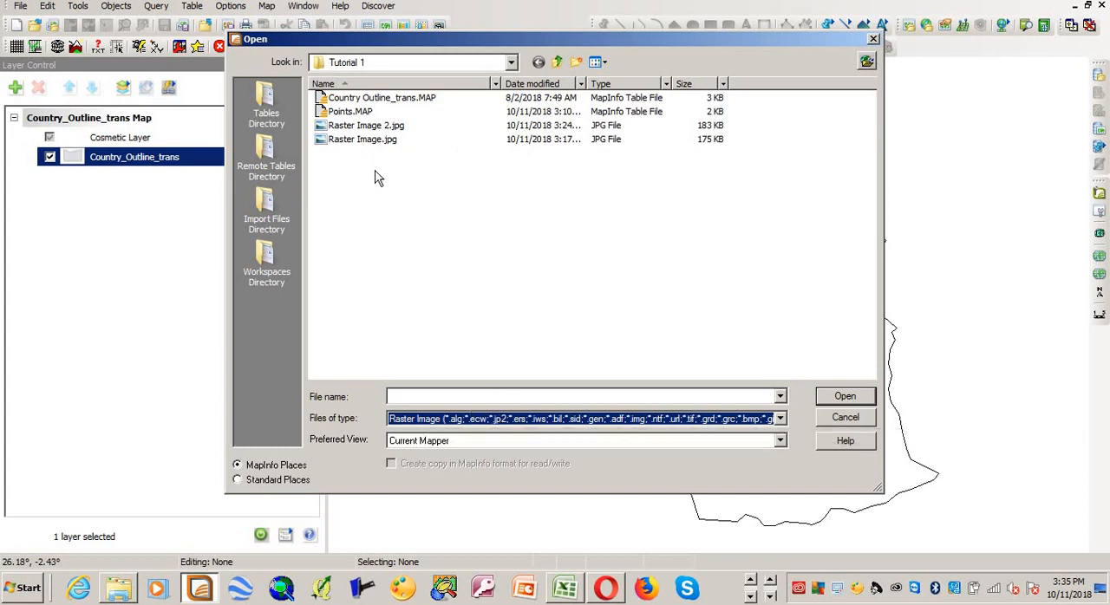
{"action": "left_click", "coordinate": [356, 127]}
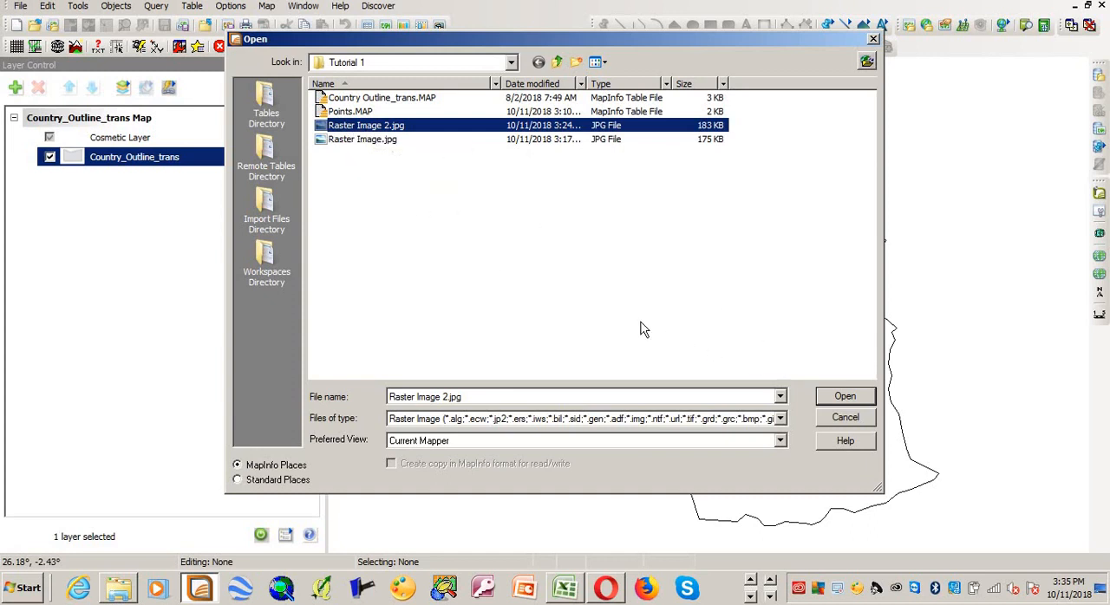
{"action": "left_click", "coordinate": [851, 397]}
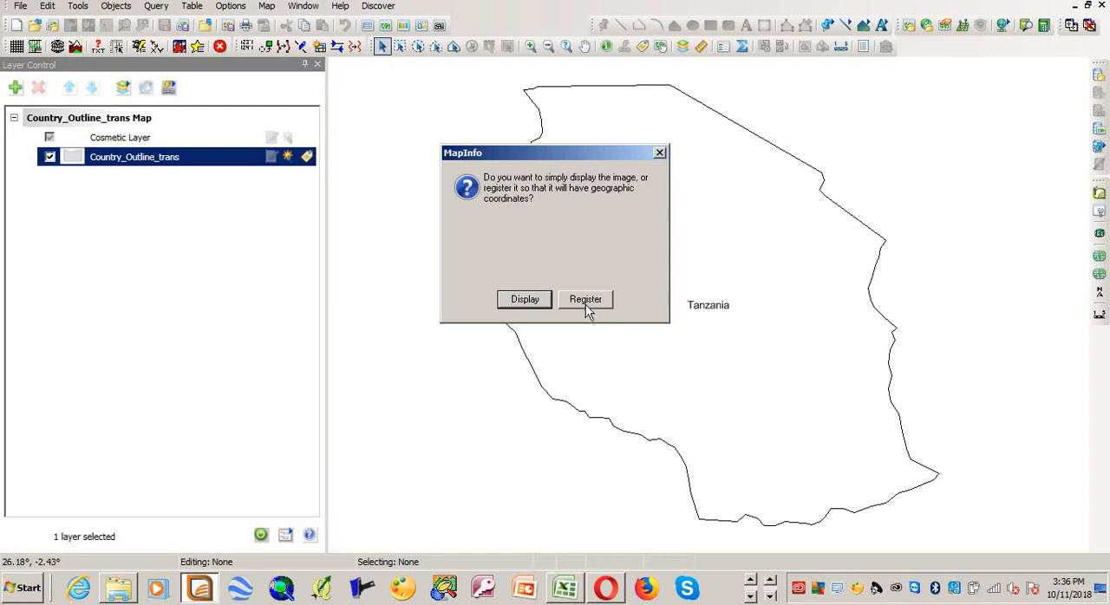
{"action": "left_click", "coordinate": [525, 300]}
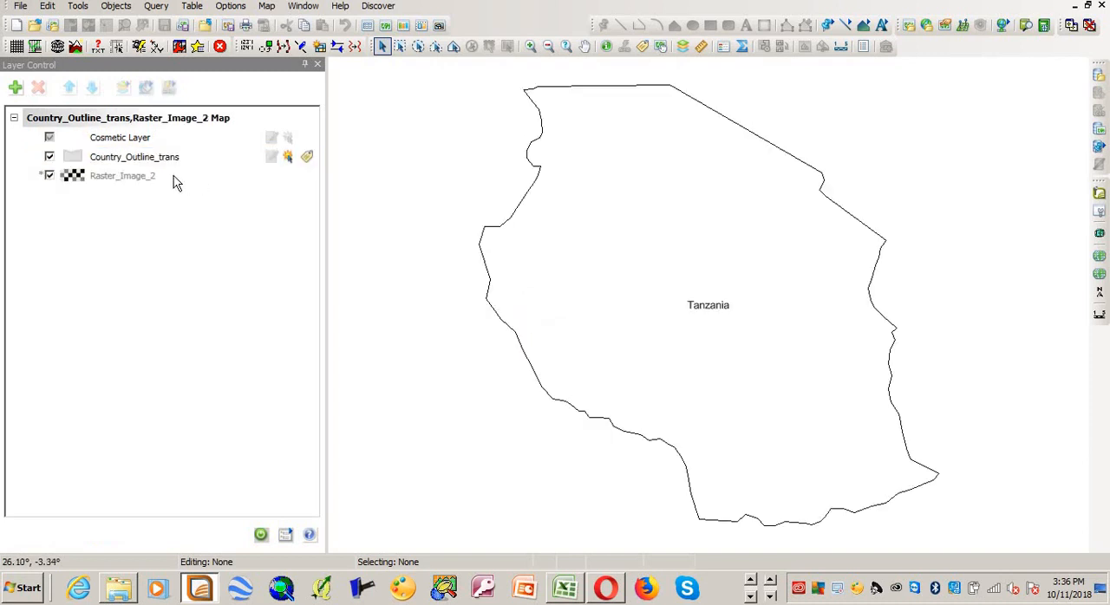
Step: Turn off the zoom range limit for the Raster_Image_2 layer and look for the image around the Tanzania outline
{"action": "double_click", "coordinate": [102, 177]}
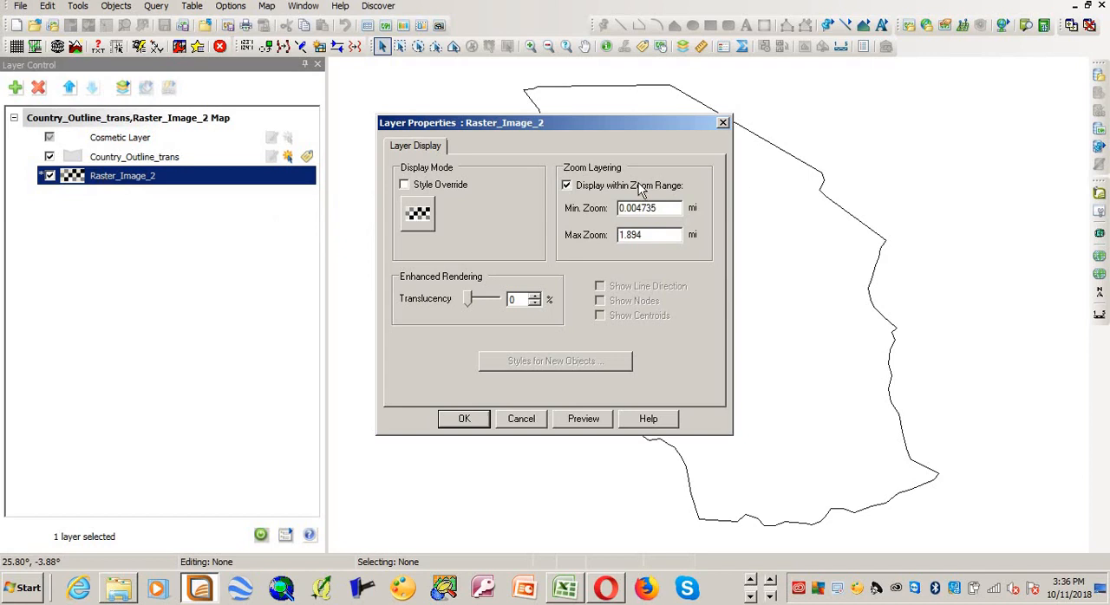
{"action": "left_click", "coordinate": [639, 189]}
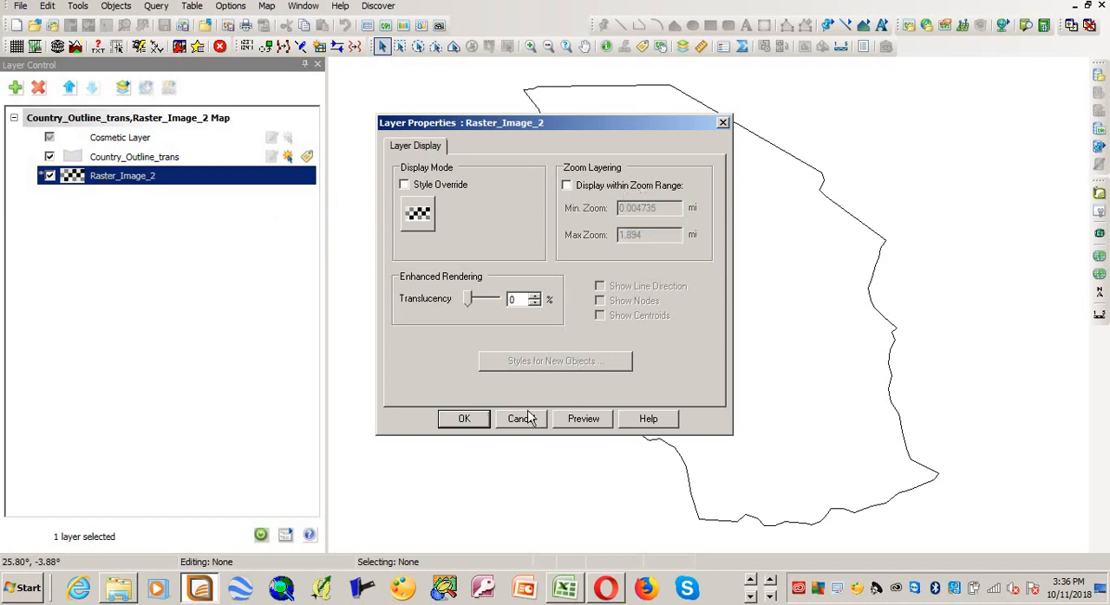
{"action": "left_click", "coordinate": [465, 419]}
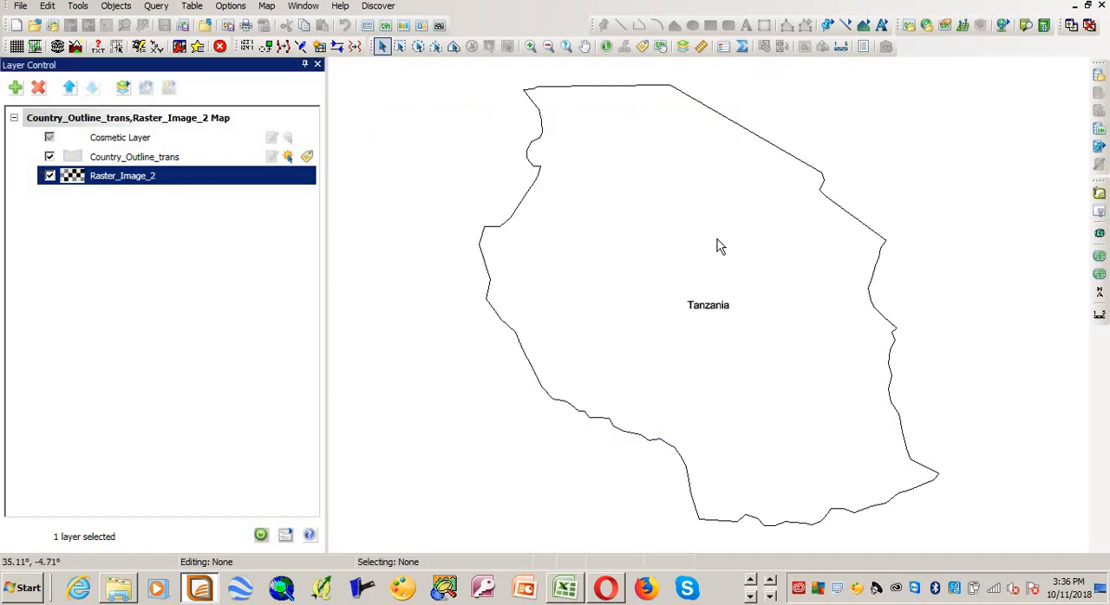
{"action": "scroll", "coordinate": [719, 246], "scroll_direction": "down", "scroll_amount": 1}
{"action": "scroll", "coordinate": [719, 246], "scroll_direction": "down", "scroll_amount": 2}
{"action": "scroll", "coordinate": [719, 246], "scroll_direction": "up", "scroll_amount": 2}
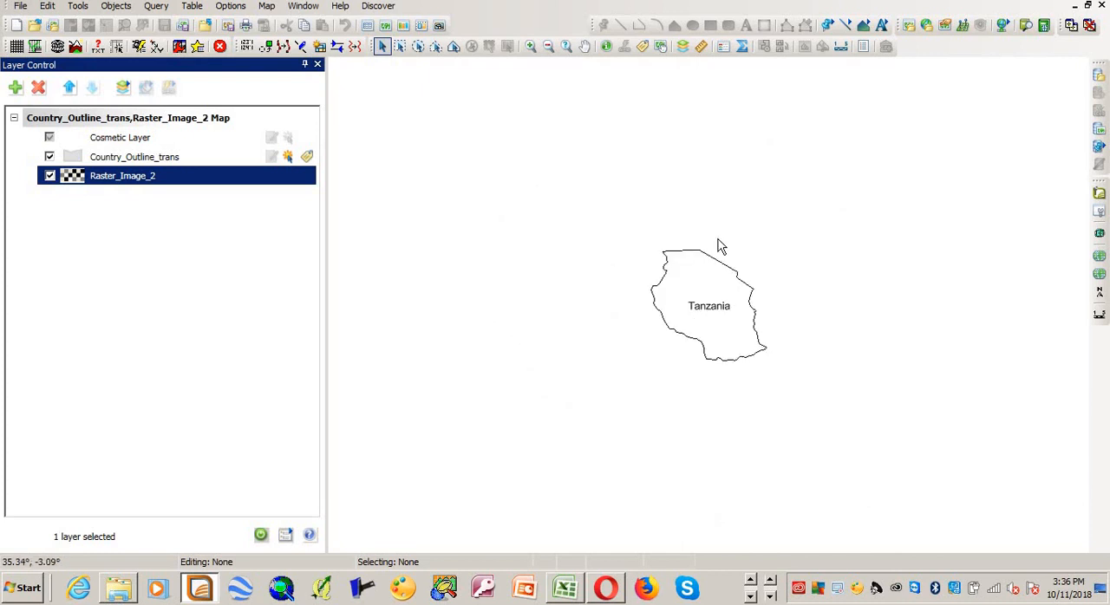
{"action": "scroll", "coordinate": [719, 247], "scroll_direction": "up", "scroll_amount": 1}
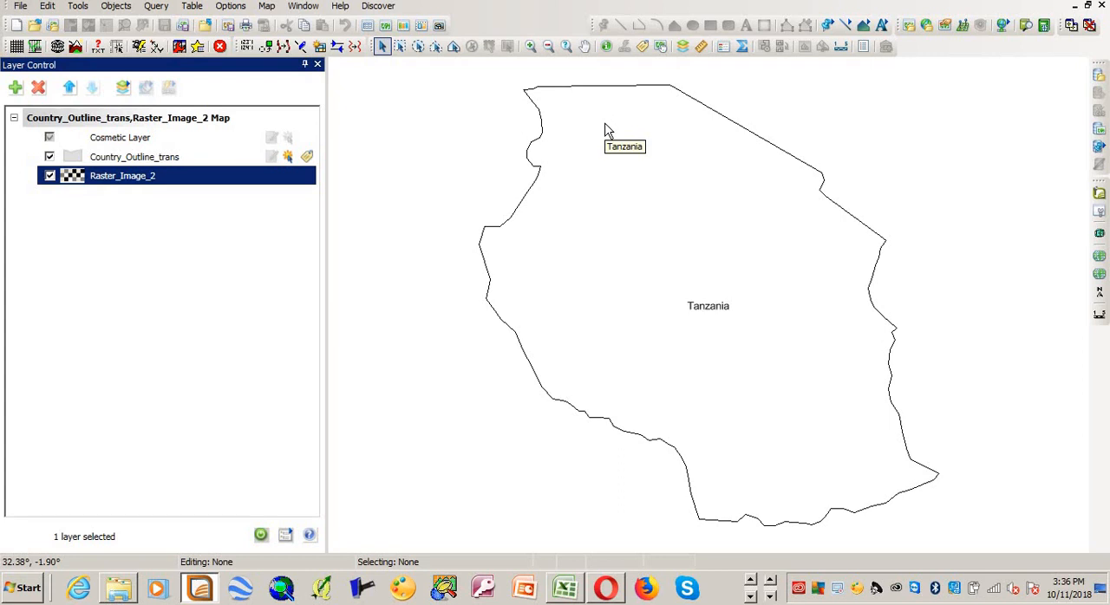
Step: Close the Raster_Image_2 table, leaving the country outline open
{"action": "left_click", "coordinate": [21, 7]}
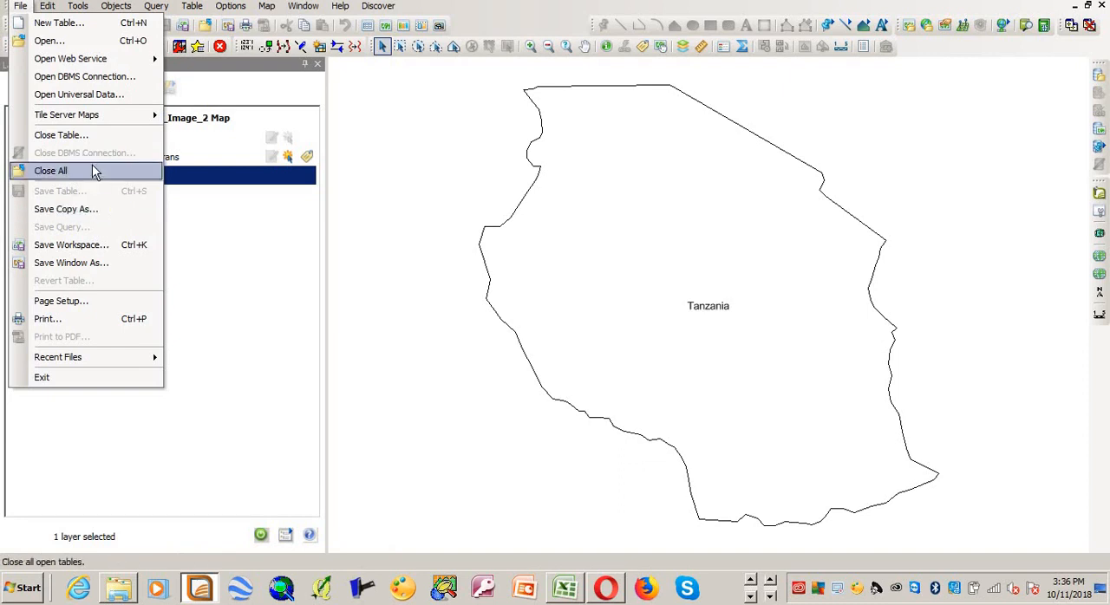
{"action": "left_click", "coordinate": [92, 136]}
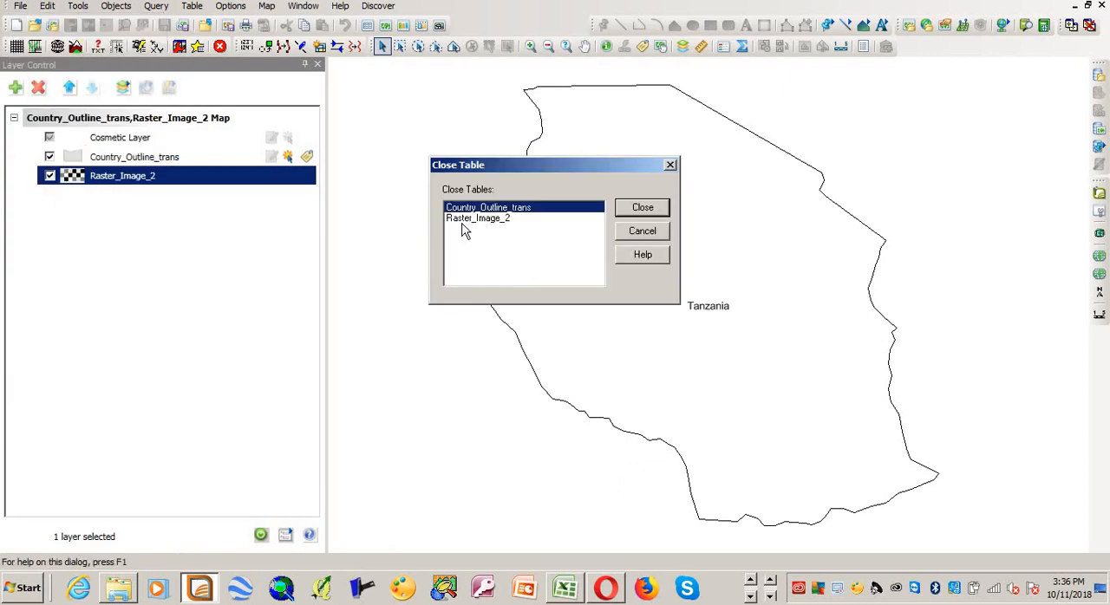
{"action": "left_click", "coordinate": [502, 219]}
{"action": "left_click", "coordinate": [641, 208]}
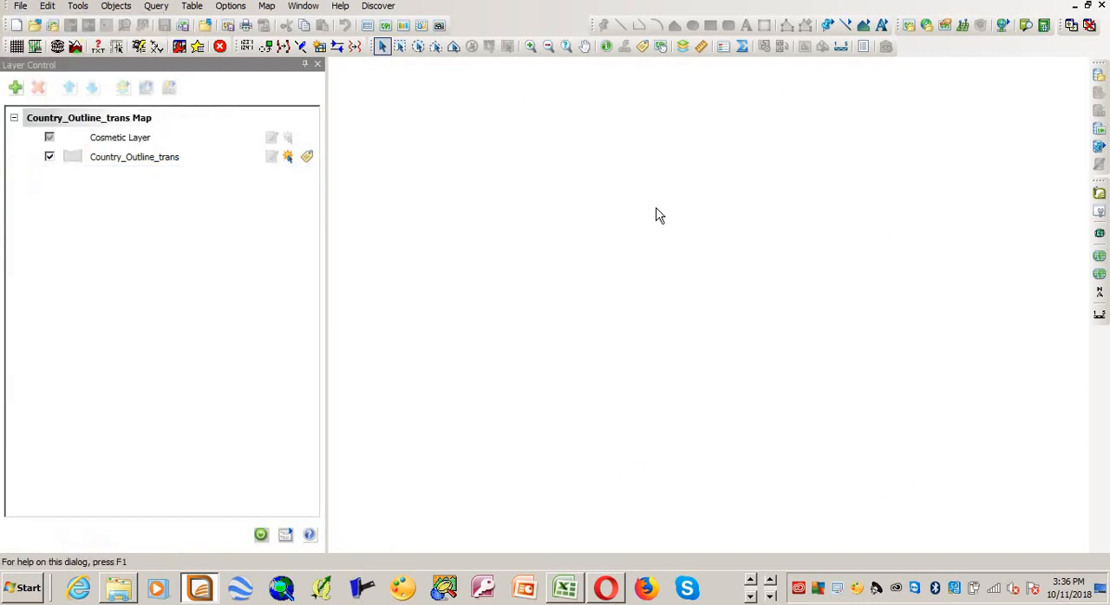
Step: Switch to the Tutorial 1 folder in Windows Explorer and delete Raster Image 2.TAB
{"action": "left_click", "coordinate": [121, 589]}
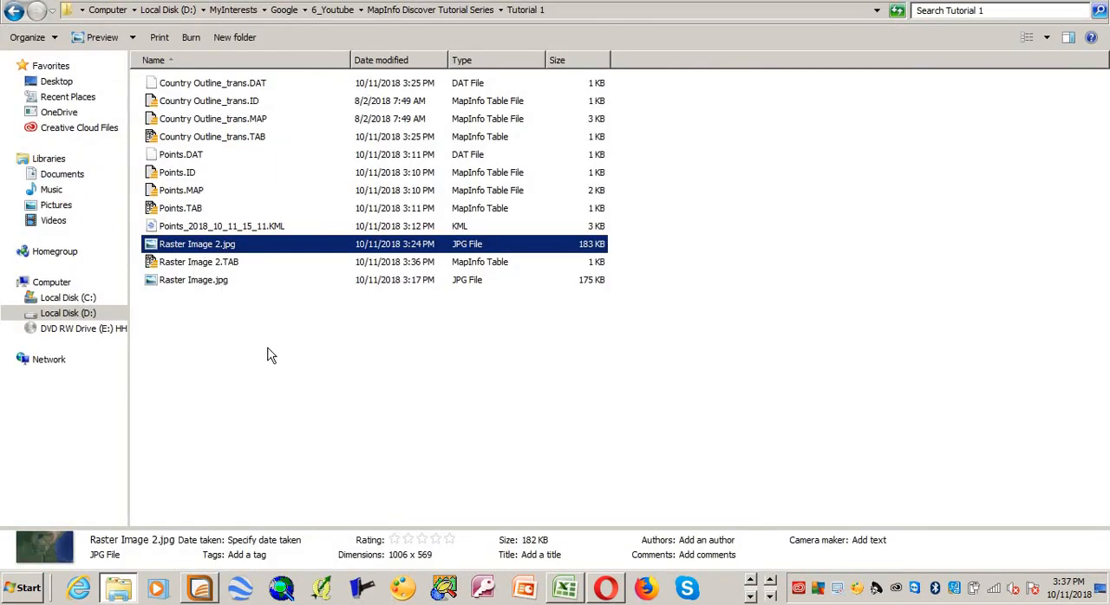
{"action": "left_click", "coordinate": [196, 263]}
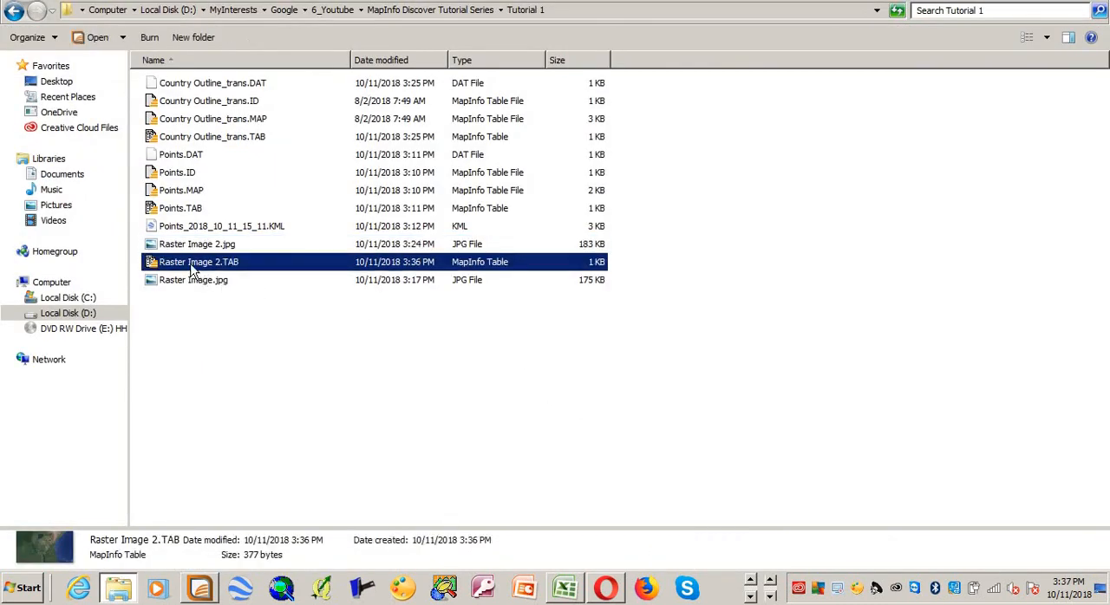
{"action": "right_click", "coordinate": [198, 269]}
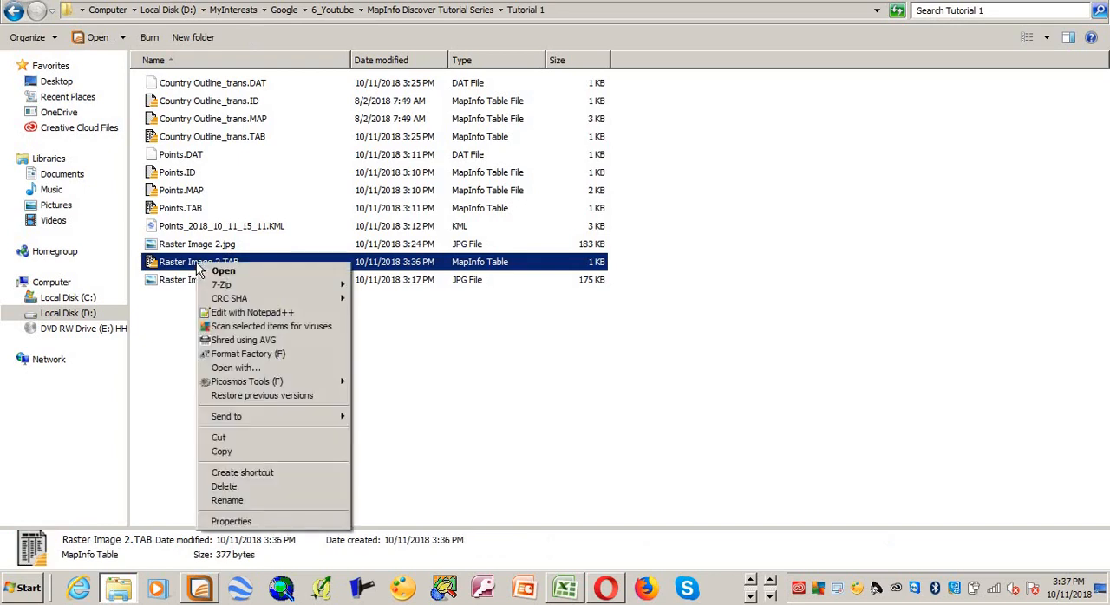
{"action": "left_click", "coordinate": [274, 489]}
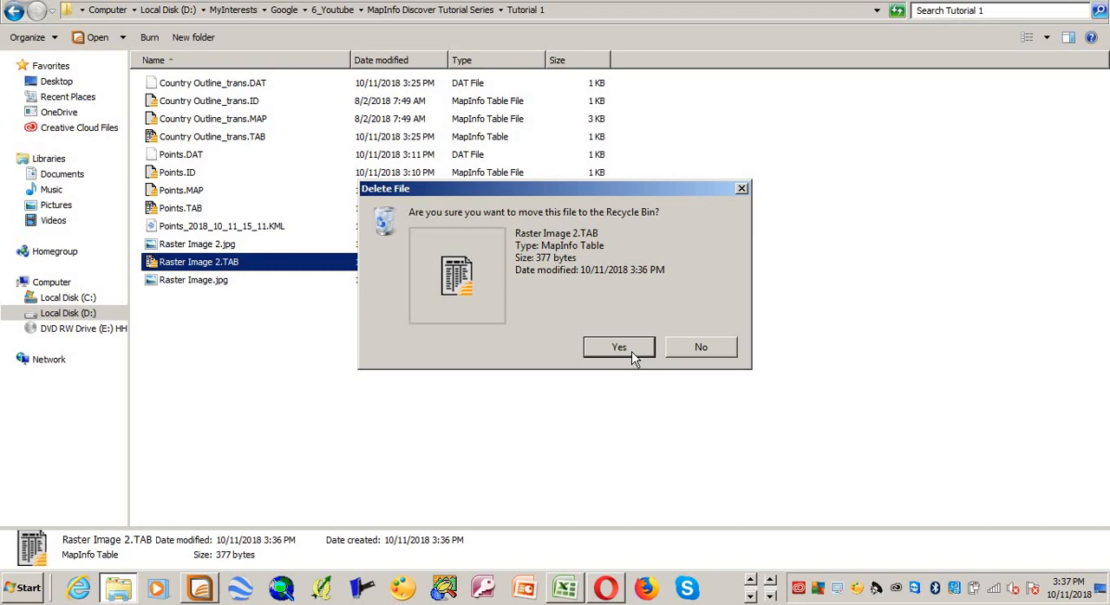
{"action": "left_click", "coordinate": [618, 348]}
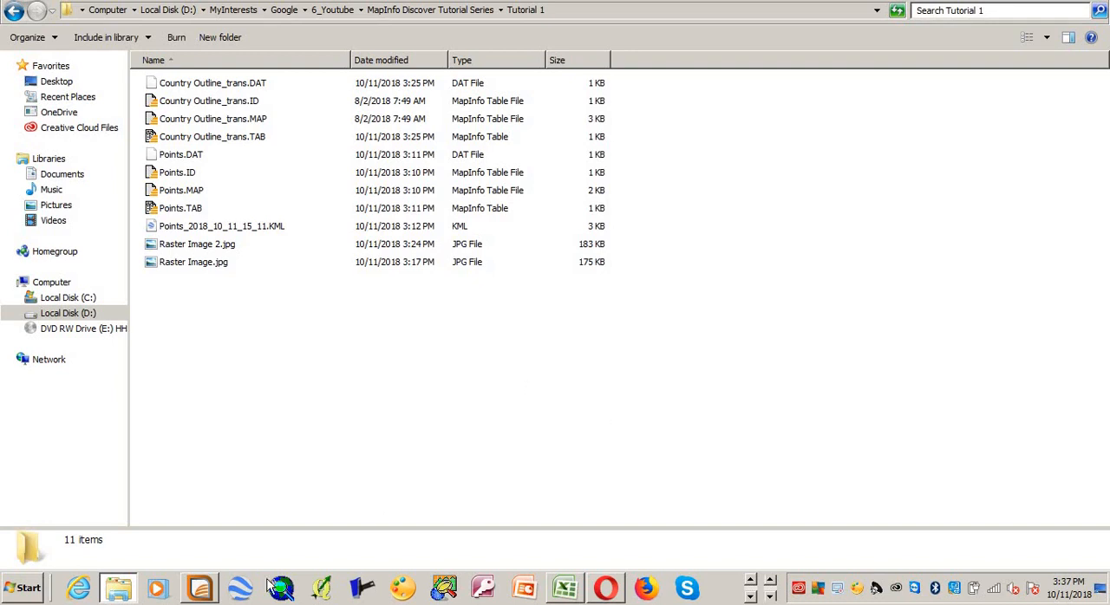
Step: Switch back to MapInfo and open Raster Image 2.jpg as a raster image in the current mapper, choosing to register it
{"action": "left_click", "coordinate": [199, 590]}
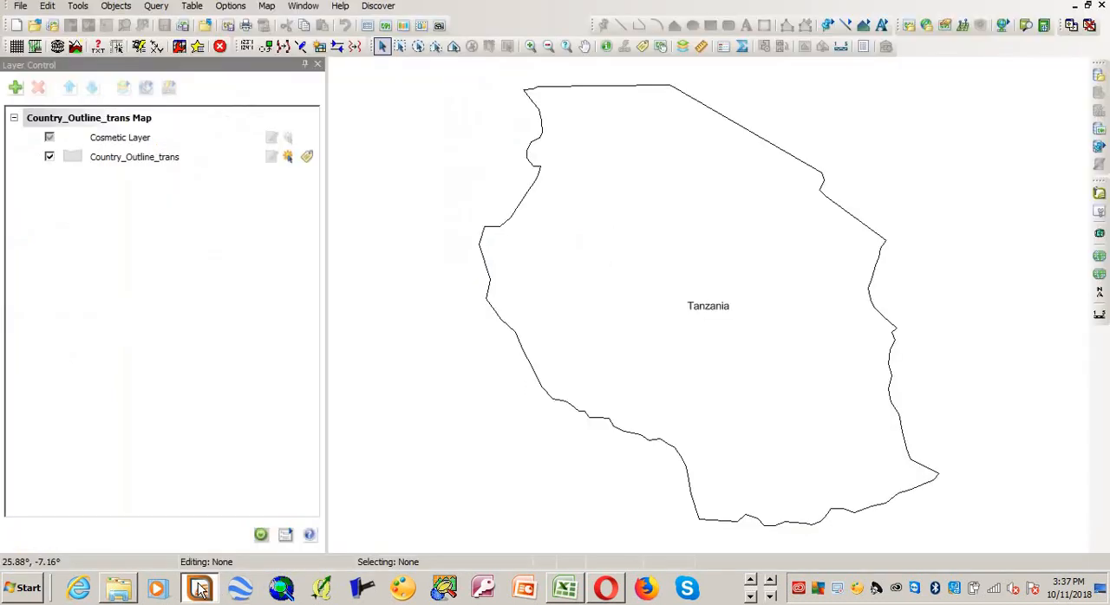
{"action": "left_click", "coordinate": [20, 6]}
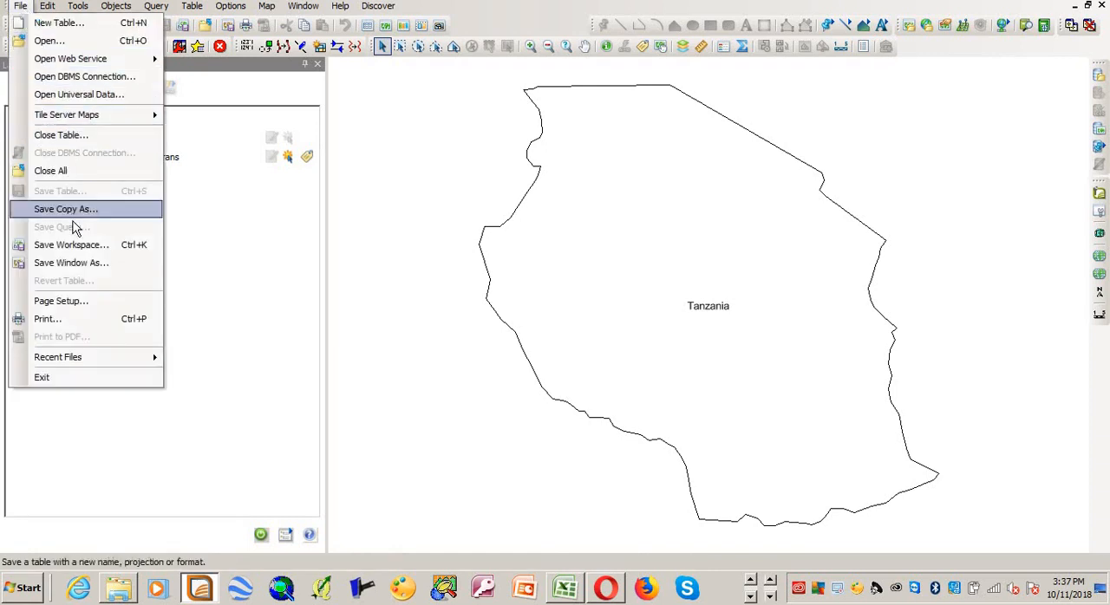
{"action": "left_click", "coordinate": [50, 40]}
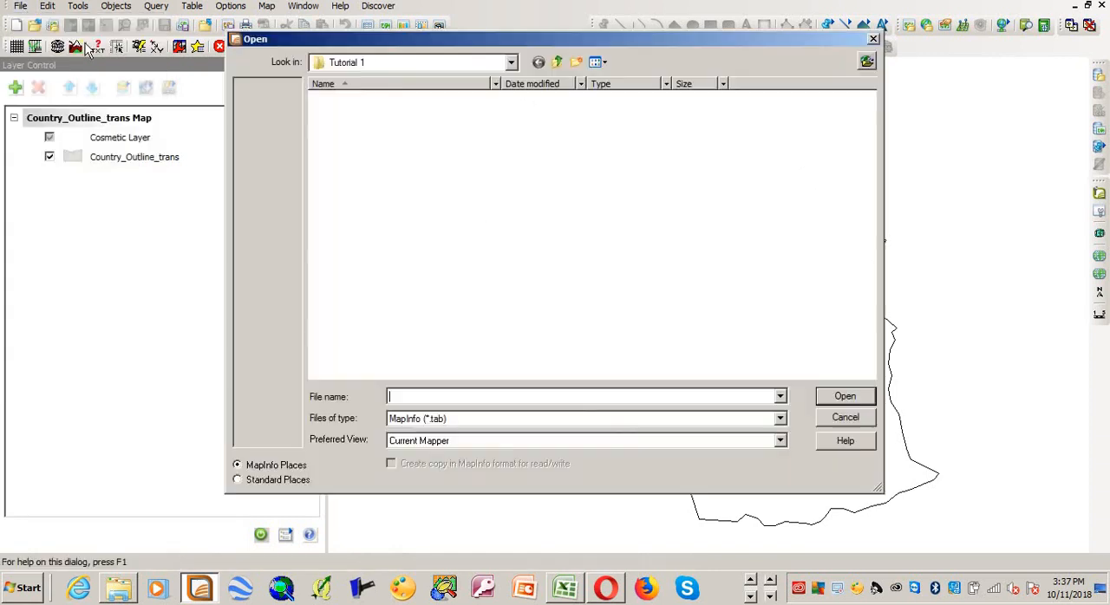
{"action": "left_click", "coordinate": [433, 420]}
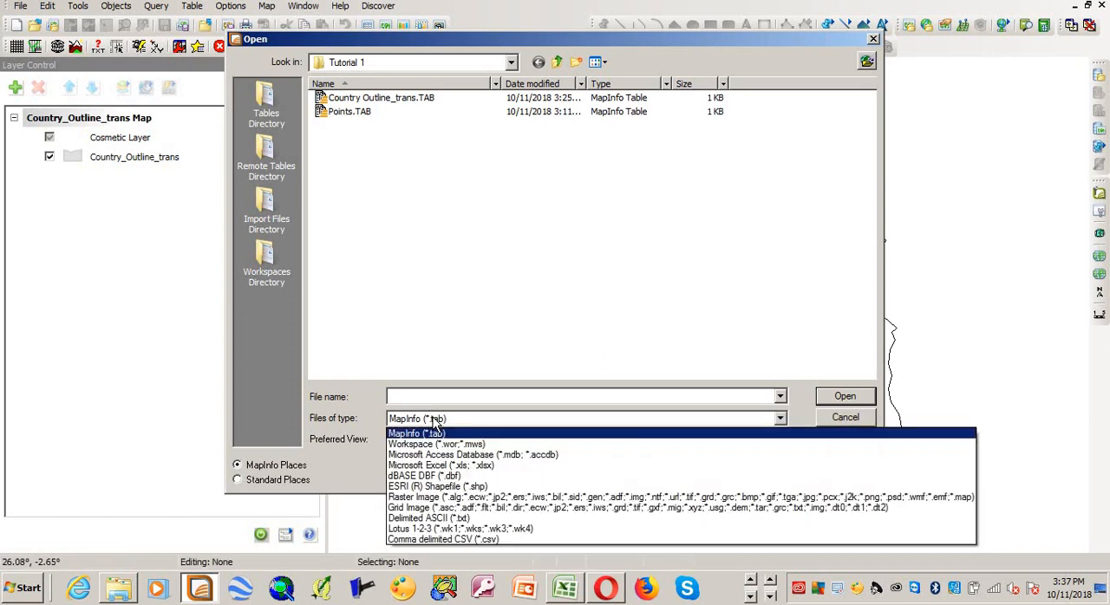
{"action": "left_click", "coordinate": [539, 501]}
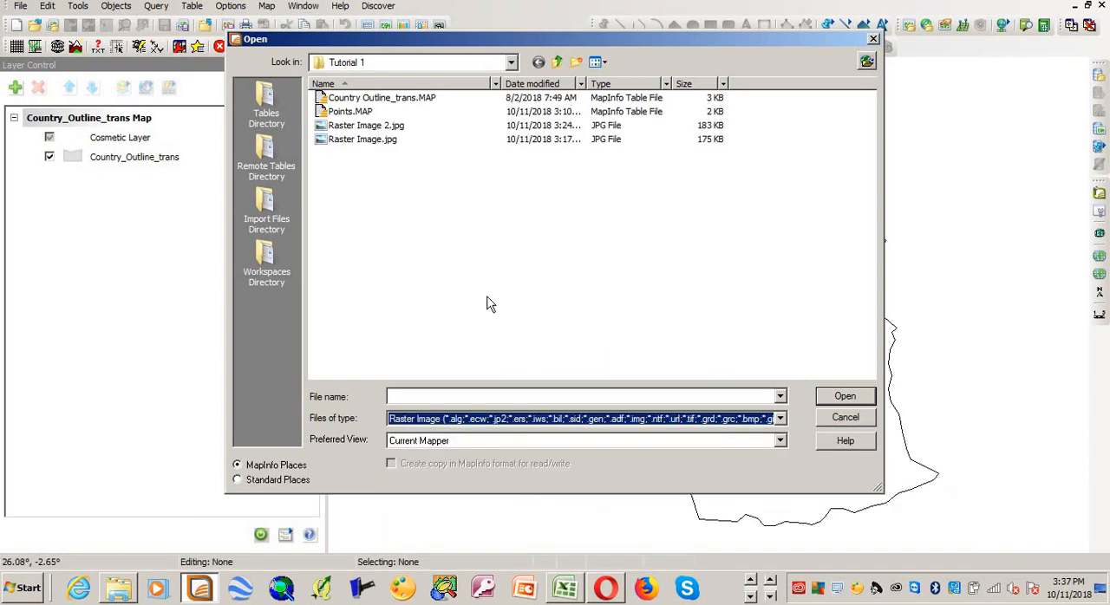
{"action": "left_click", "coordinate": [364, 126]}
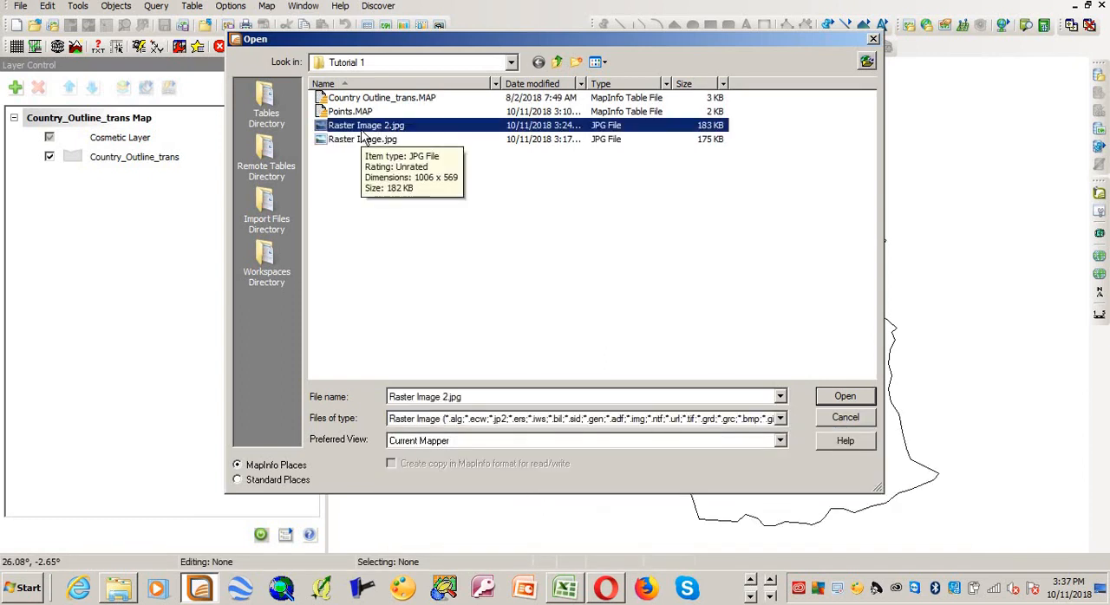
{"action": "left_click", "coordinate": [845, 397]}
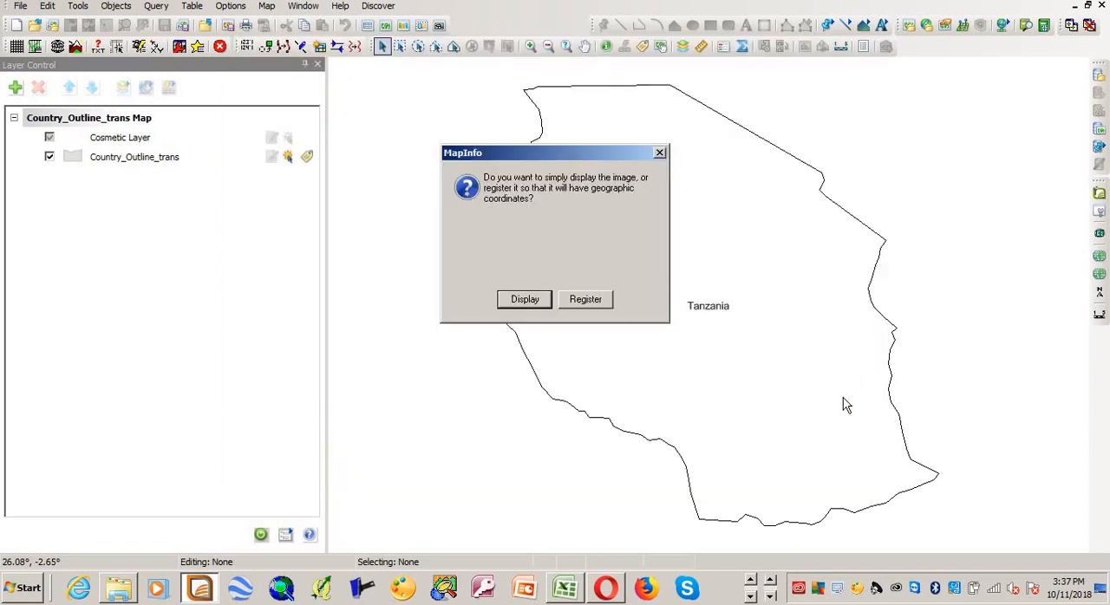
{"action": "left_click", "coordinate": [586, 299]}
Step: Move the Image Registration dialog off the country outline and set the image projection to Longitude / Latitude (WGS 84) [EPSG: 4326]
{"action": "left_click_drag", "start_coordinate": [684, 46], "coordinate": [380, 65]}
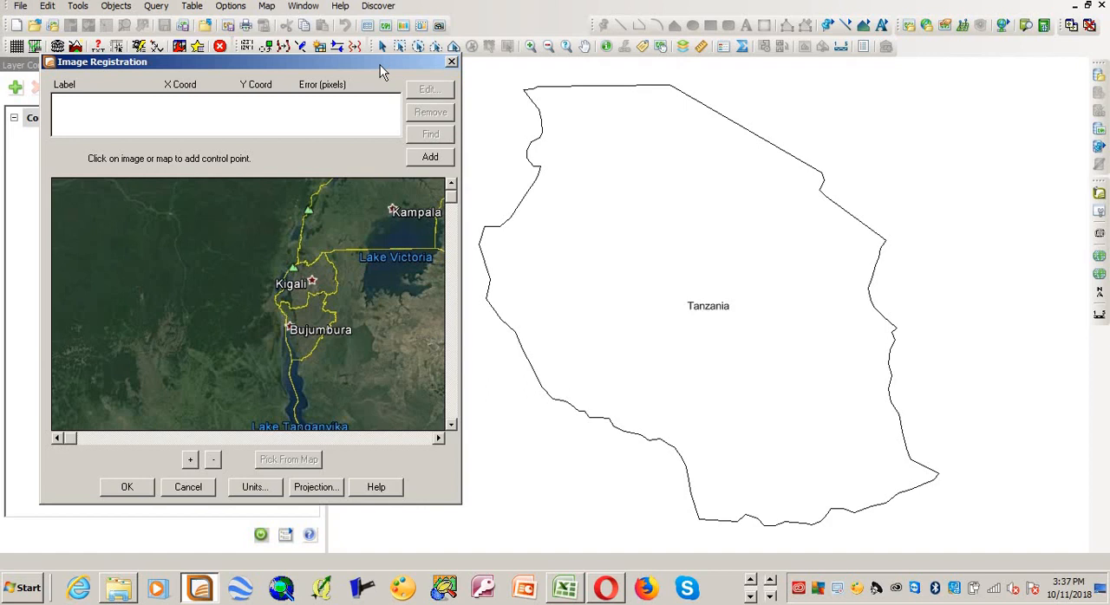
{"action": "left_click", "coordinate": [322, 489]}
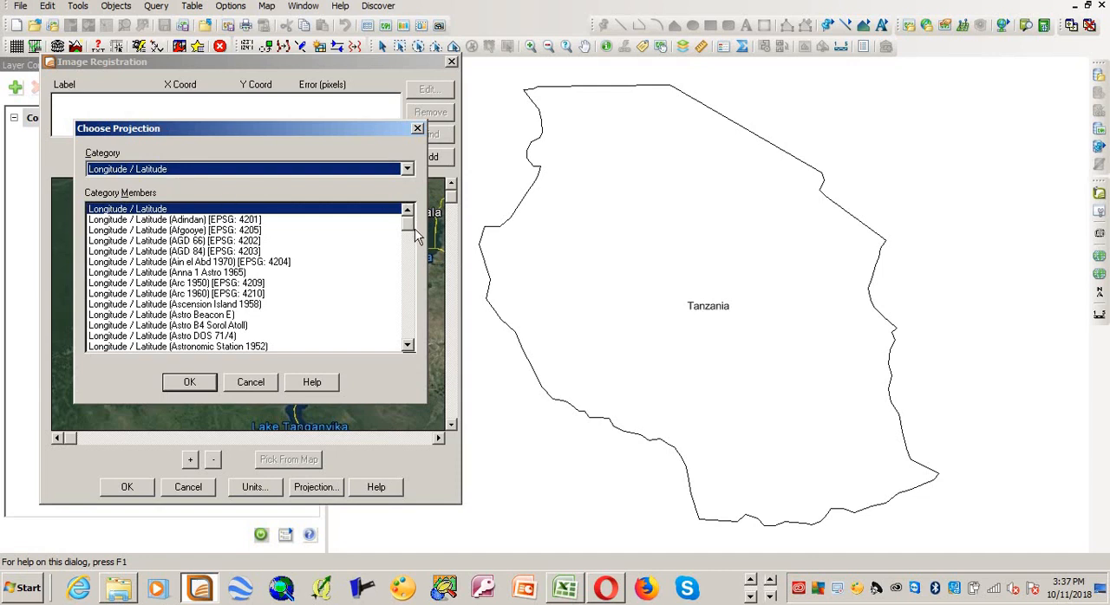
{"action": "left_click_drag", "start_coordinate": [411, 233], "coordinate": [423, 337]}
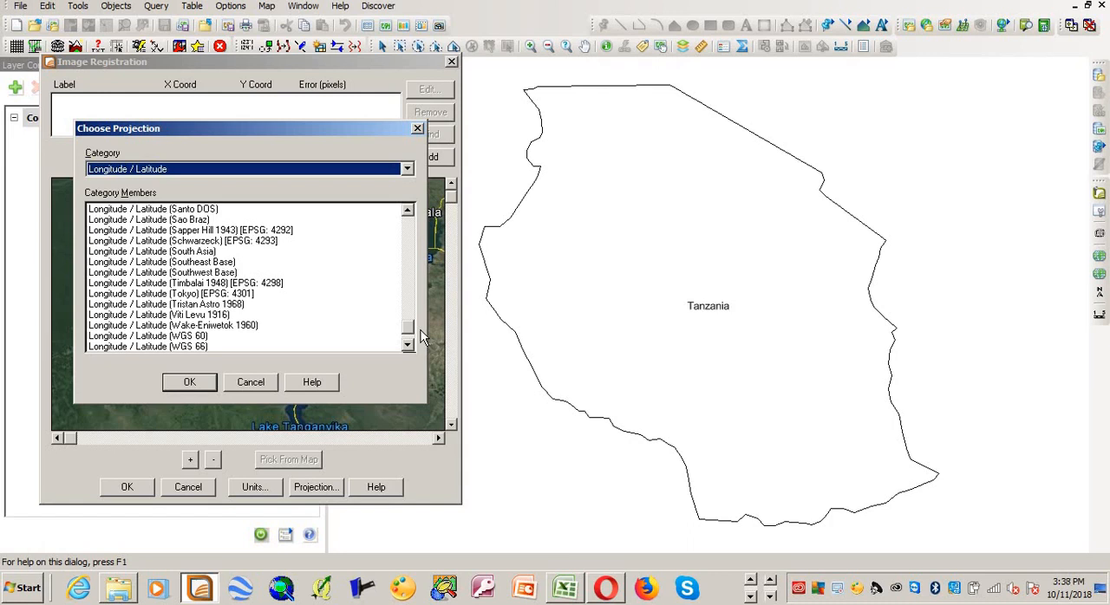
{"action": "left_click_drag", "start_coordinate": [422, 332], "coordinate": [422, 337]}
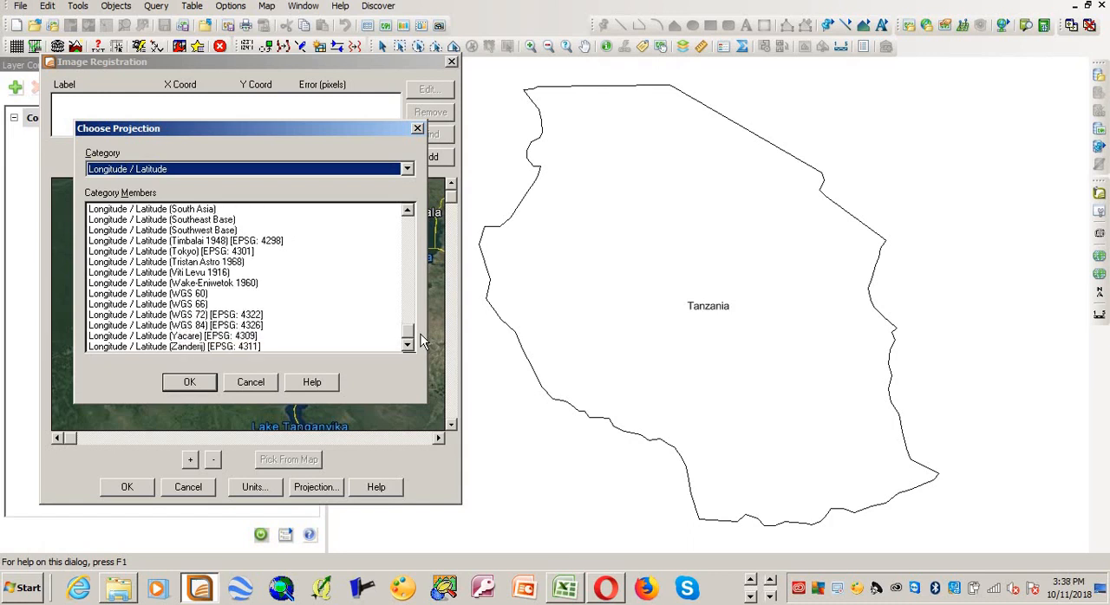
{"action": "left_click", "coordinate": [173, 326]}
{"action": "left_click", "coordinate": [189, 383]}
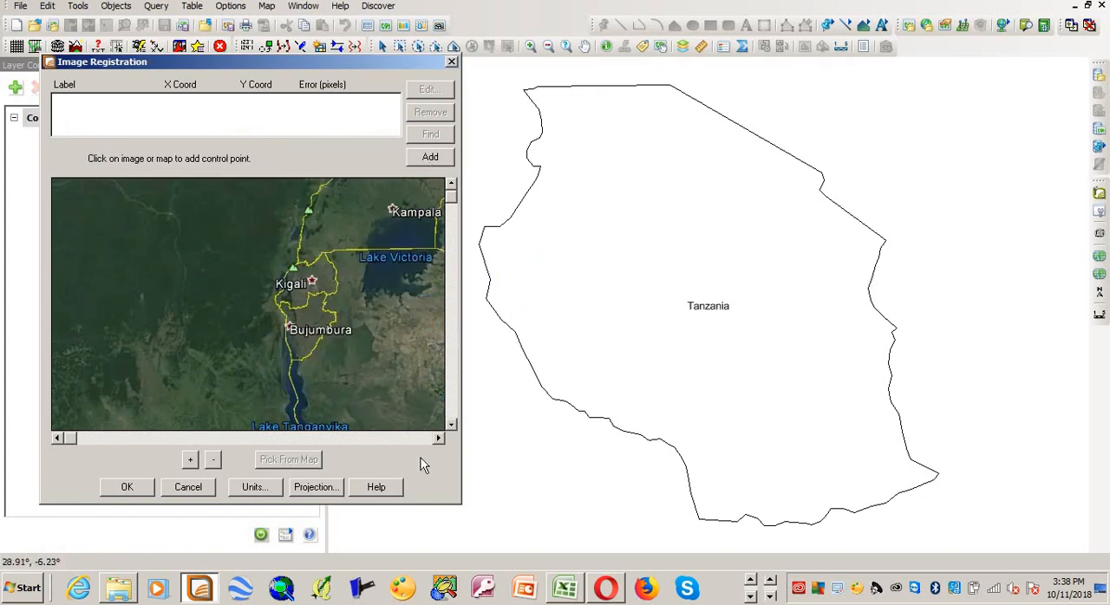
Step: Add the first control point at Tanzania's north-west border corner on the image, matched to the outline's corner at about 30.40°, -1.09°
{"action": "left_click", "coordinate": [440, 439]}
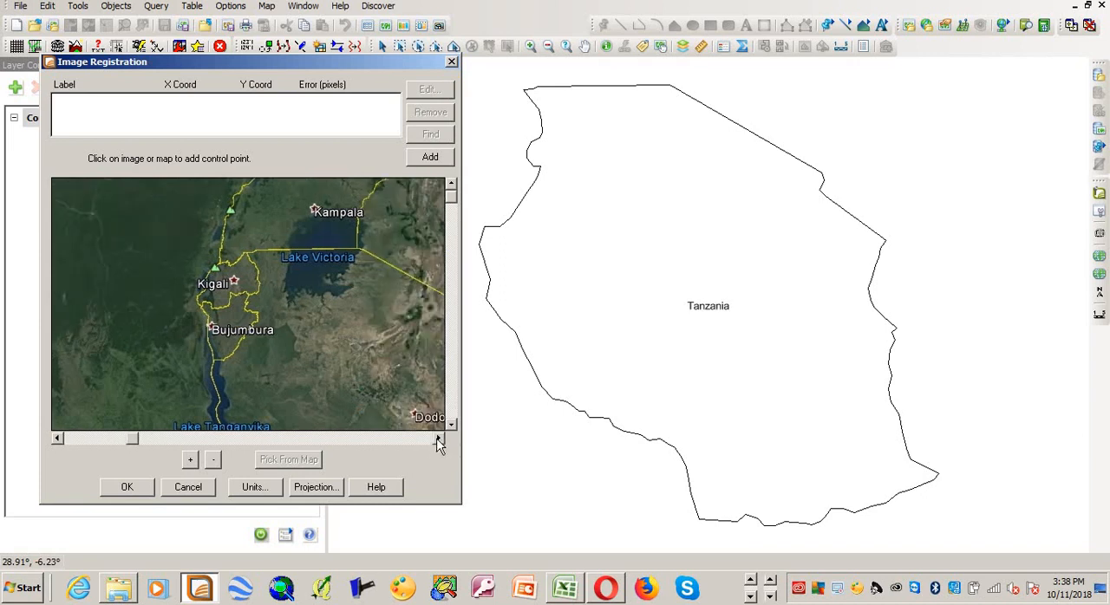
{"action": "left_click", "coordinate": [440, 439]}
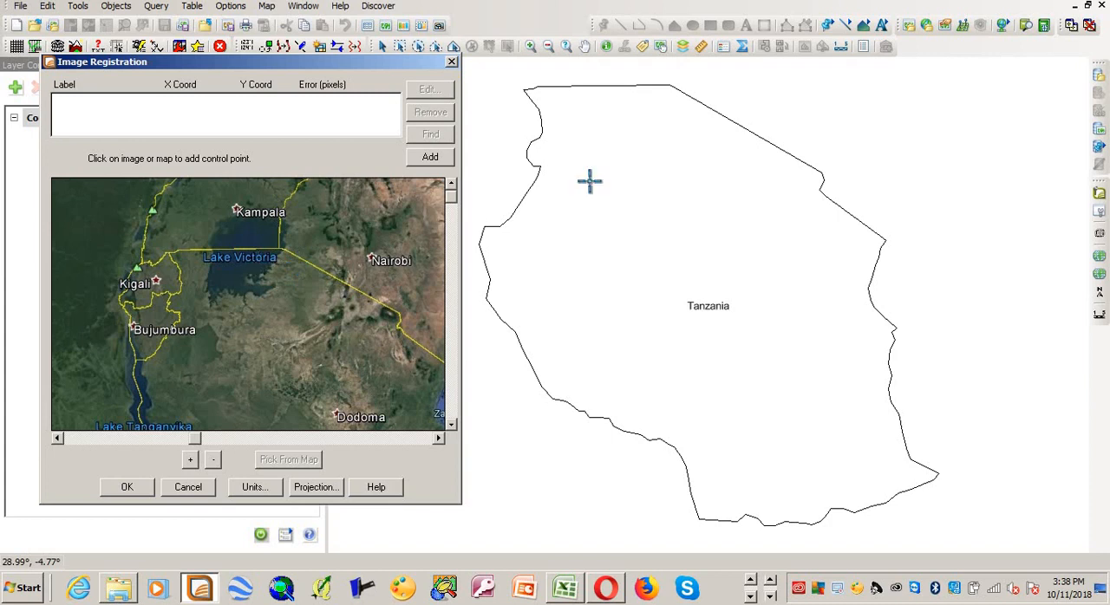
{"action": "left_click", "coordinate": [430, 158]}
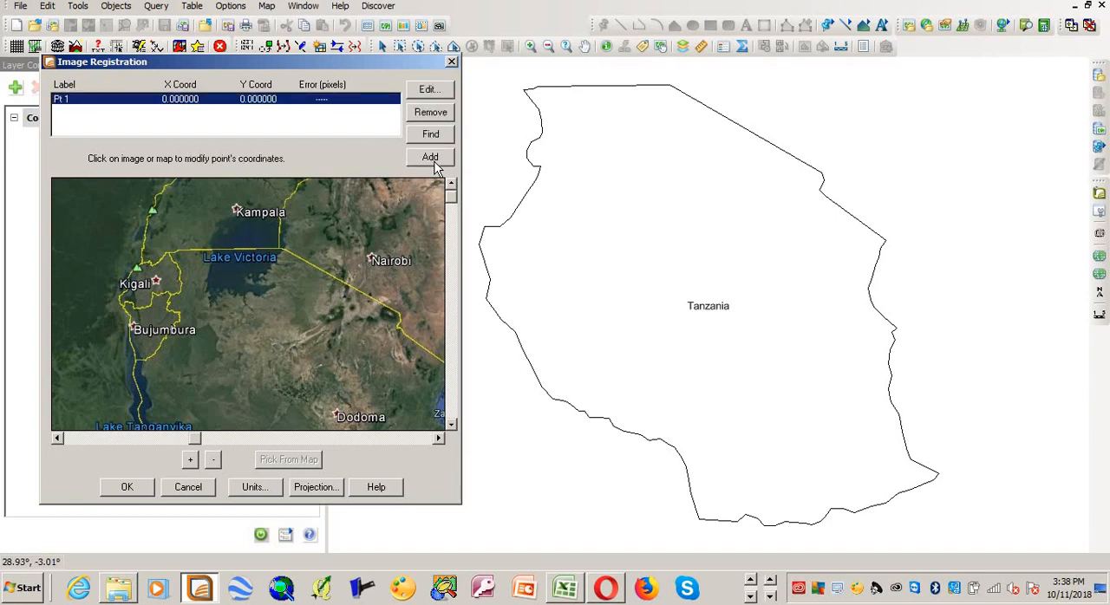
{"action": "left_click", "coordinate": [169, 253]}
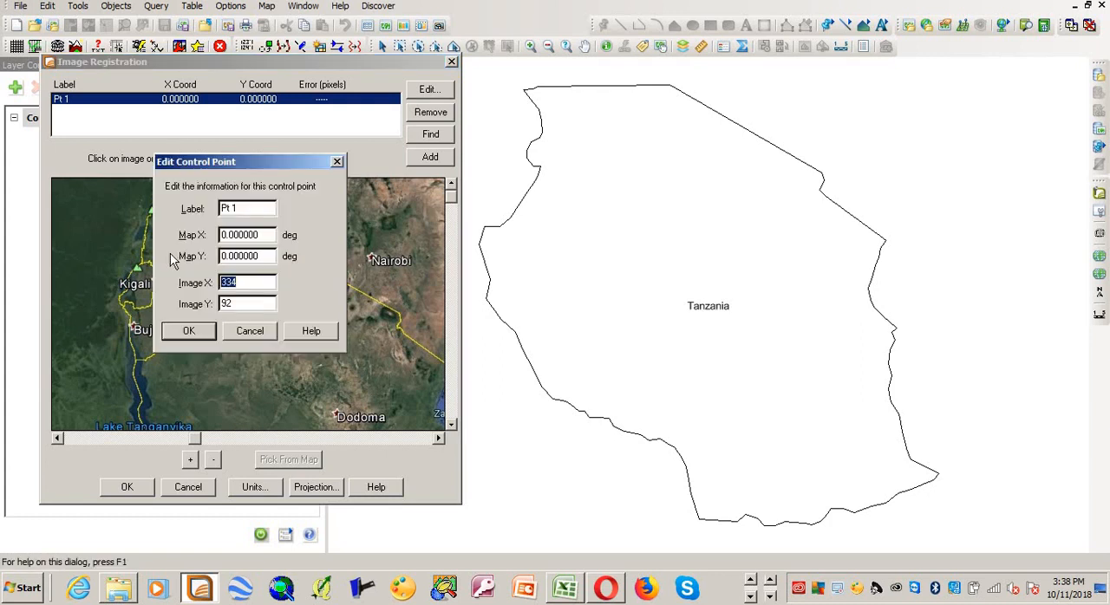
{"action": "left_click", "coordinate": [206, 334]}
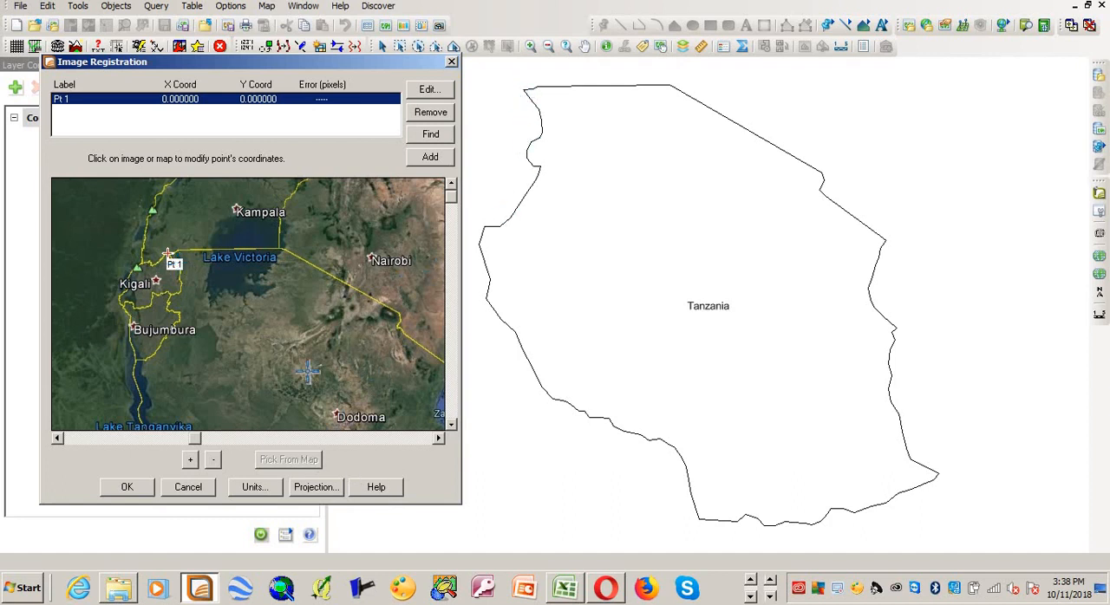
{"action": "left_click", "coordinate": [524, 89]}
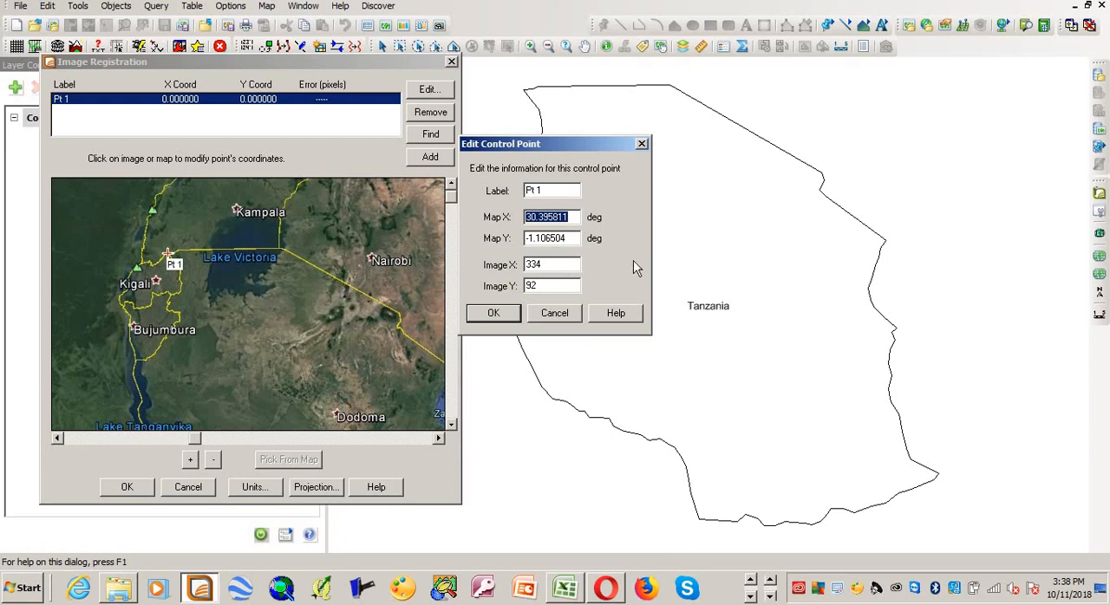
{"action": "left_click", "coordinate": [641, 145]}
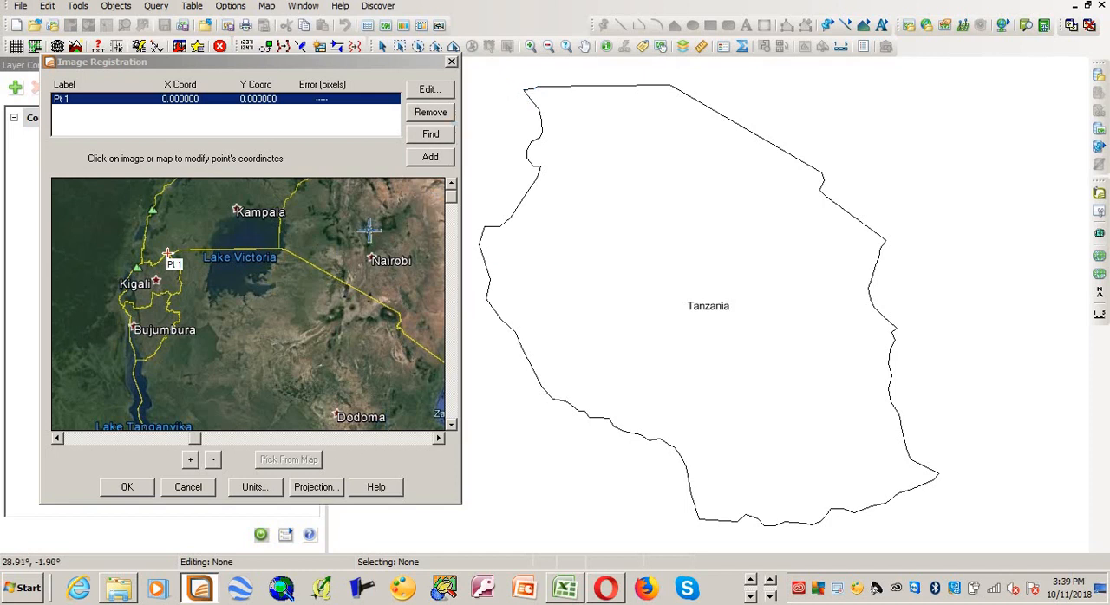
{"action": "left_click", "coordinate": [524, 96]}
{"action": "left_click", "coordinate": [493, 313]}
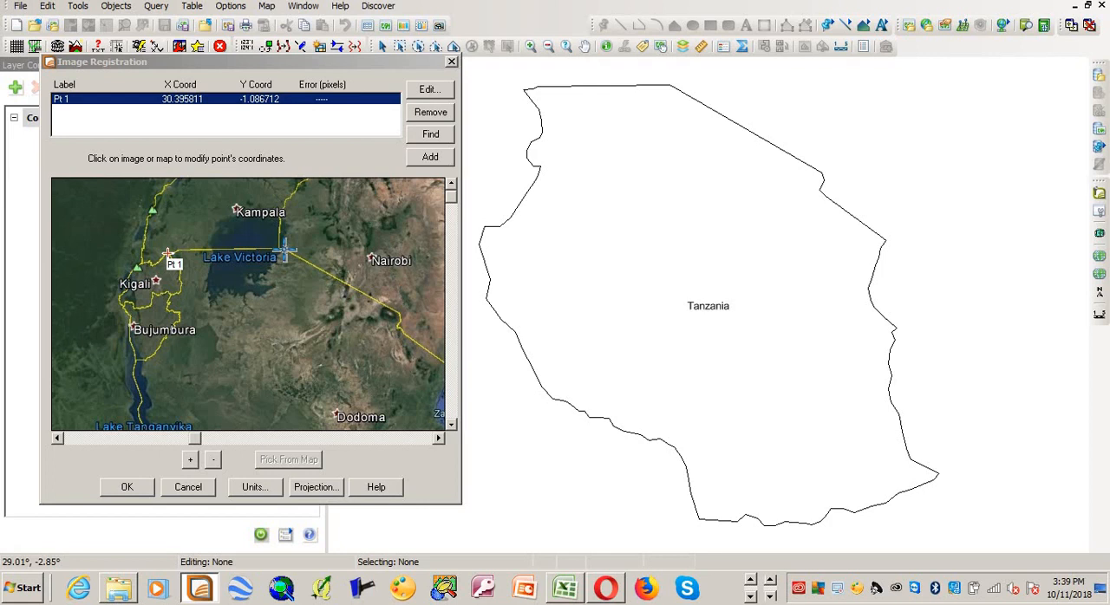
Step: Add a second control point at the border bend east of Lake Victoria, matched to the outline's northern corner at about 33.96°, -0.97°
{"action": "left_click", "coordinate": [430, 157]}
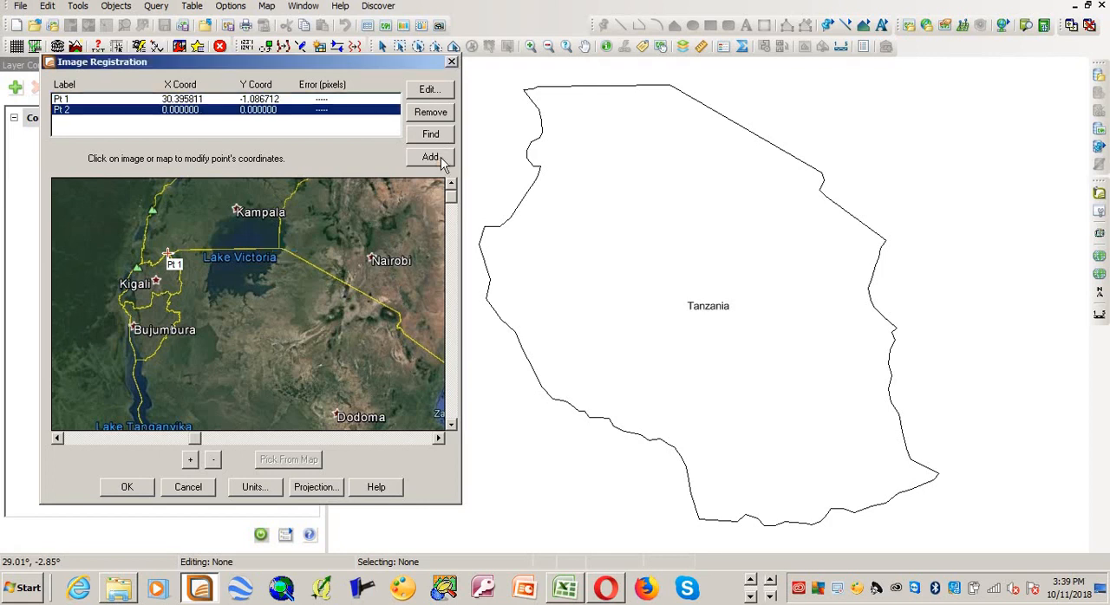
{"action": "left_click", "coordinate": [283, 251]}
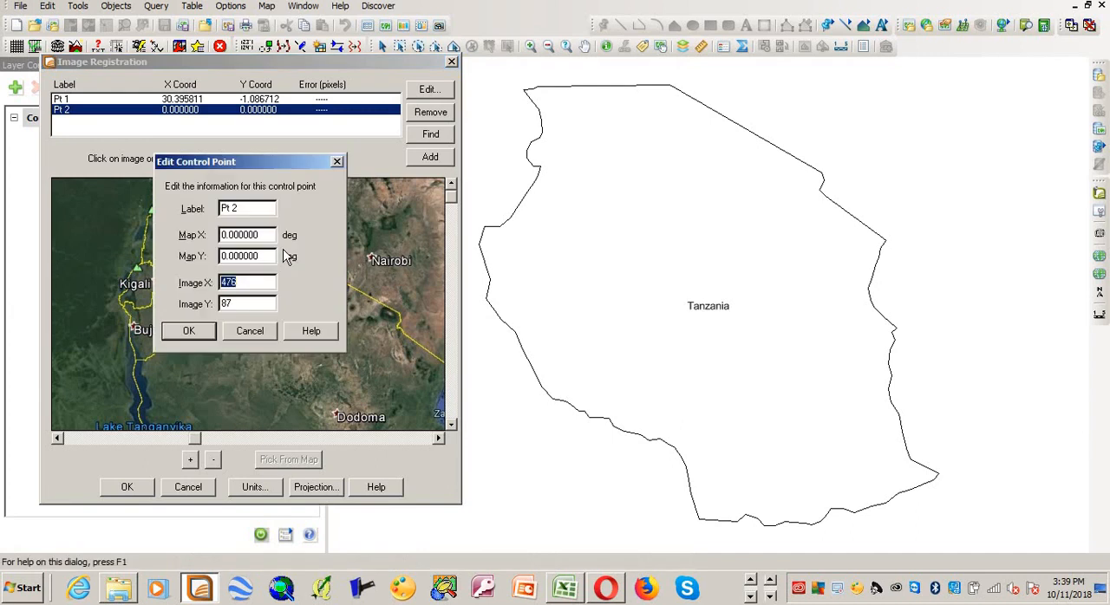
{"action": "left_click", "coordinate": [210, 329]}
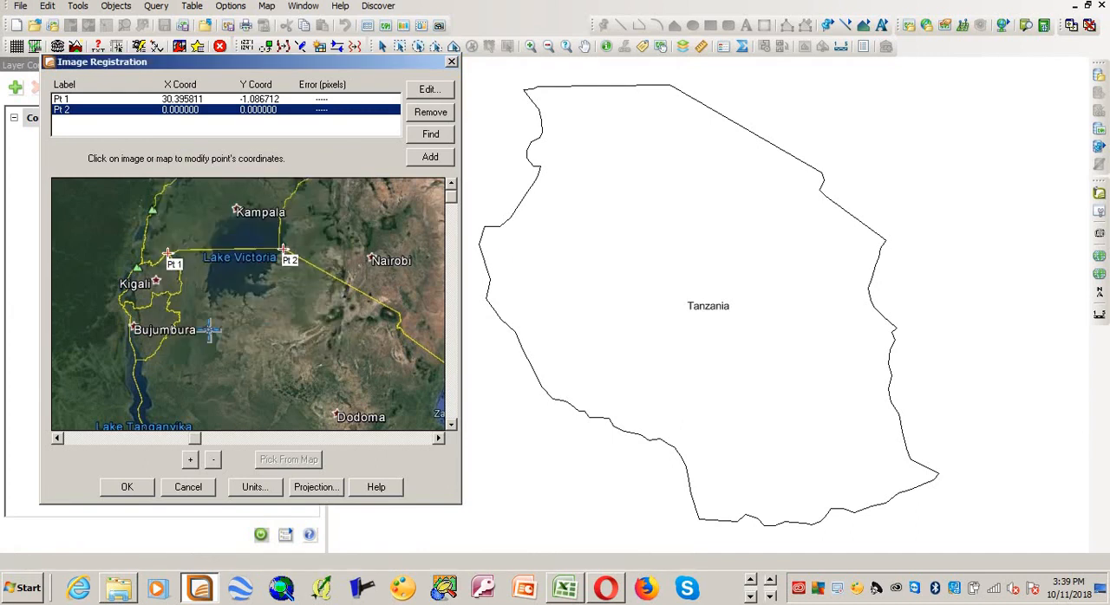
{"action": "left_click", "coordinate": [670, 84]}
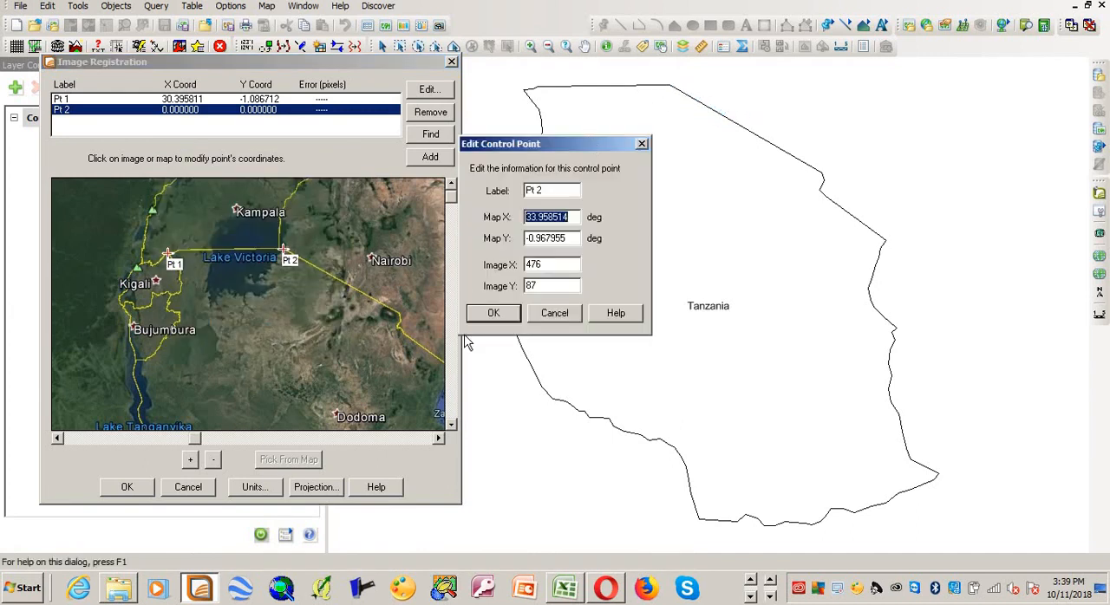
{"action": "left_click", "coordinate": [497, 319]}
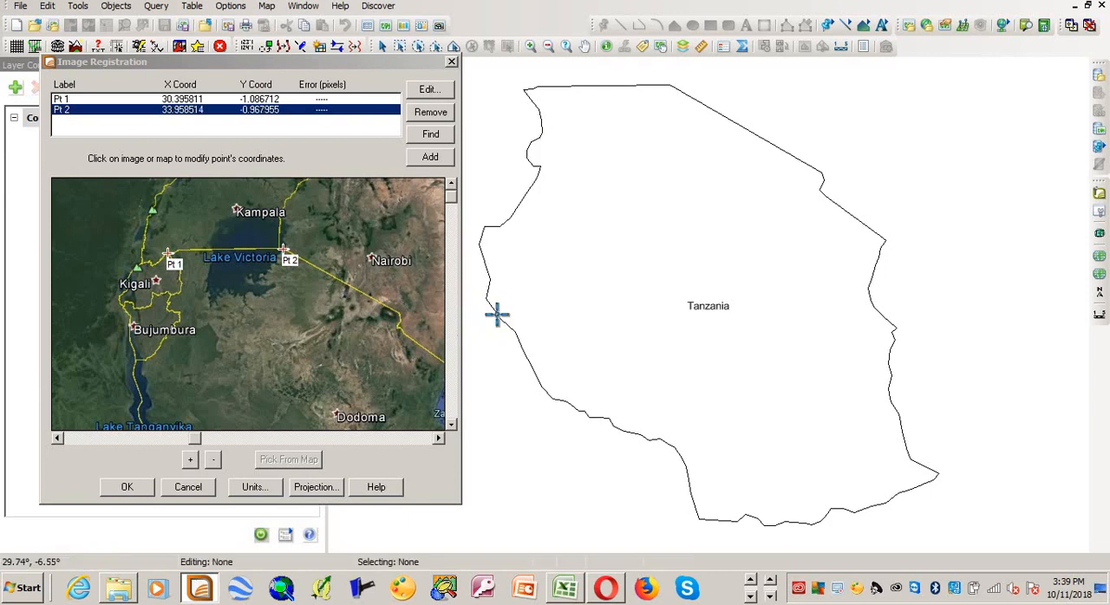
Step: Add a third control point where the northern border meets the coast, matched to the outline's corner at about 39.18°, -4.73°
{"action": "left_click", "coordinate": [450, 426]}
{"action": "left_click", "coordinate": [440, 438]}
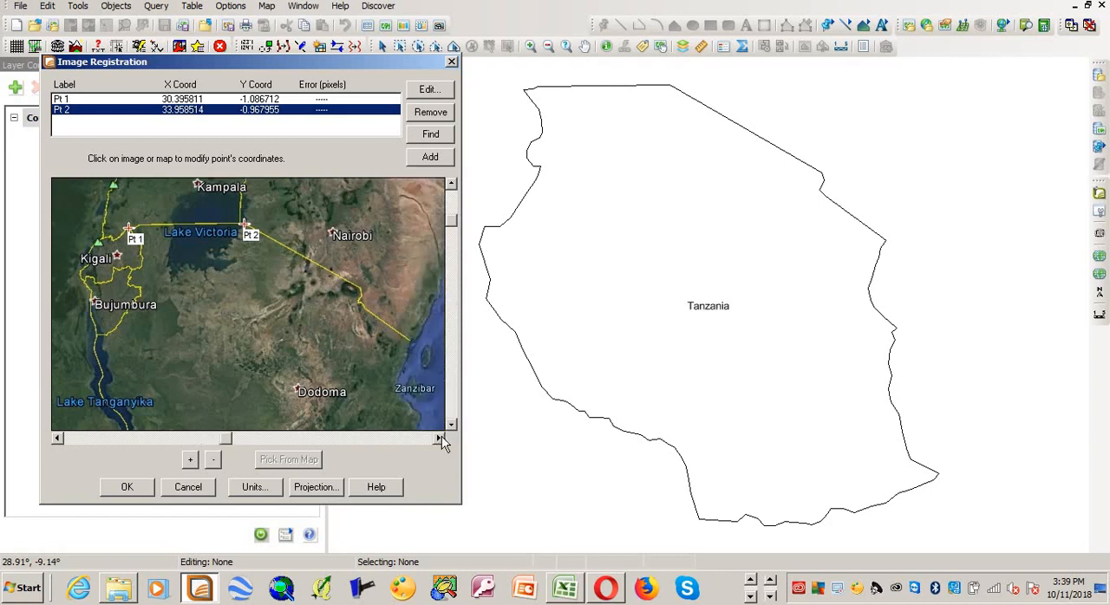
{"action": "left_click", "coordinate": [440, 438]}
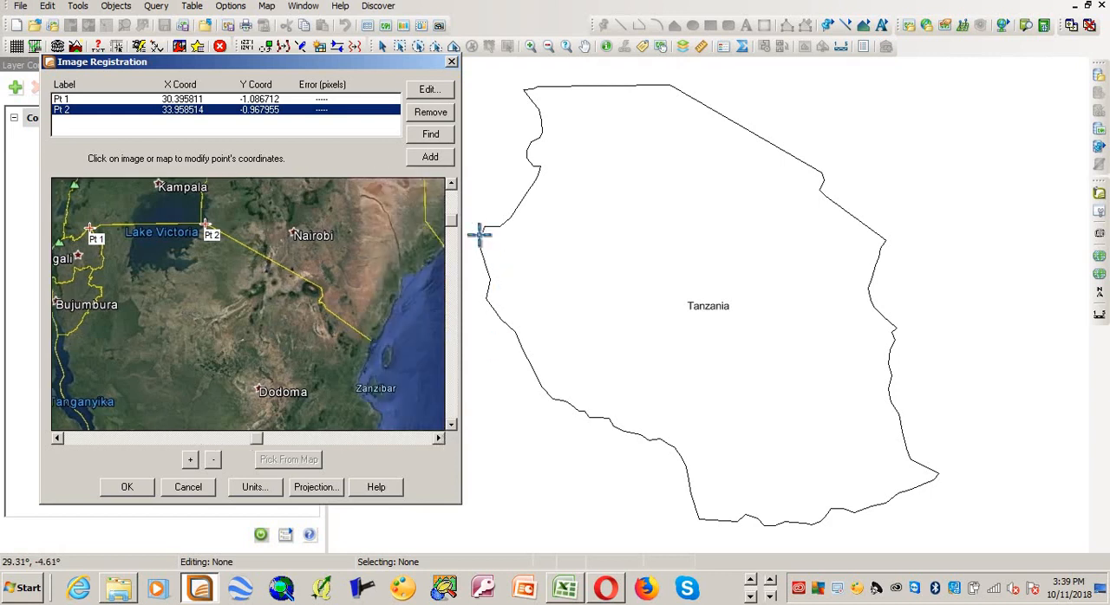
{"action": "left_click", "coordinate": [434, 157]}
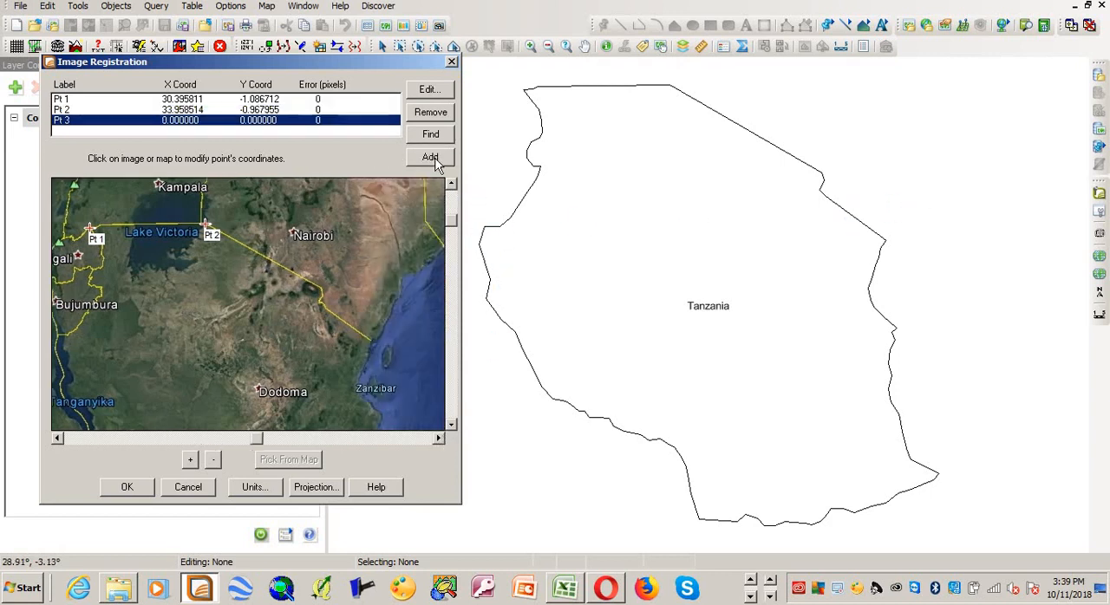
{"action": "left_click", "coordinate": [371, 343]}
{"action": "left_click", "coordinate": [208, 333]}
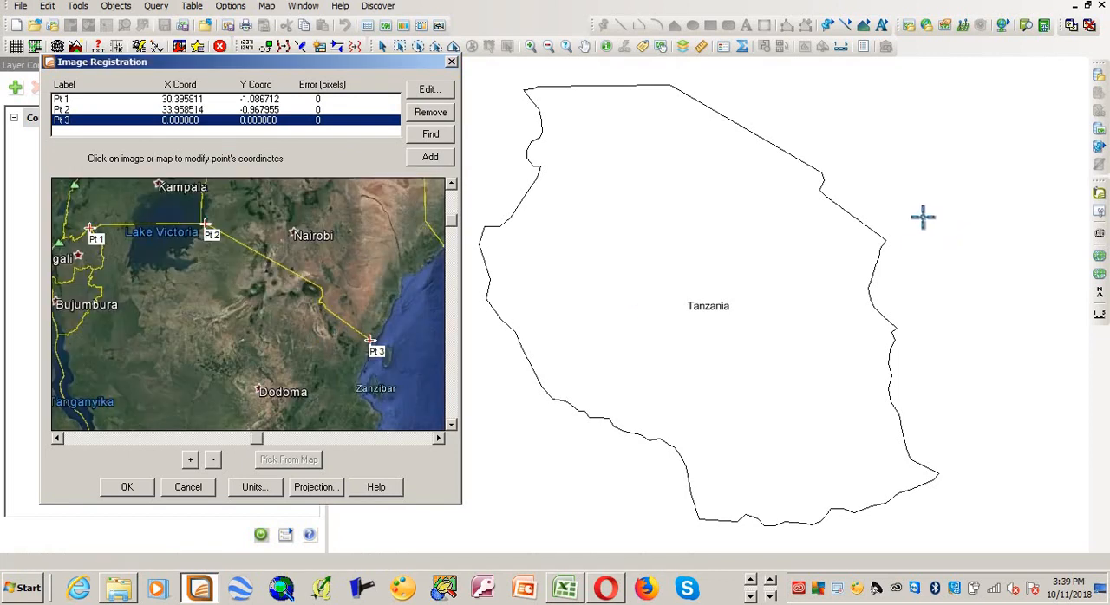
{"action": "left_click", "coordinate": [884, 241]}
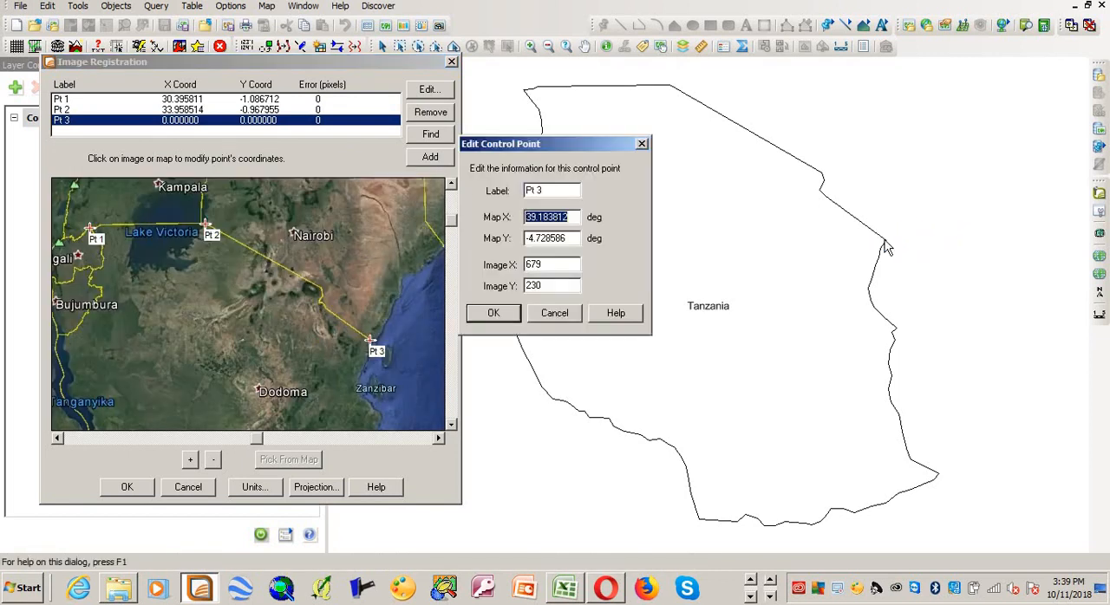
{"action": "left_click", "coordinate": [499, 314]}
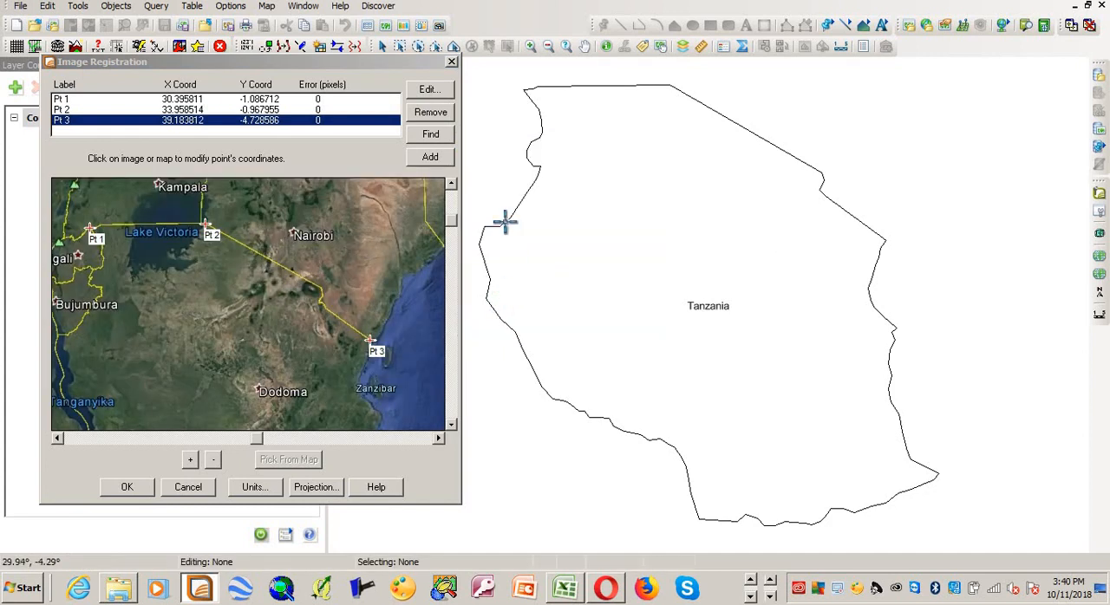
Step: Add a fourth control point where the southern border meets the coast, matched to the outline's south-east tip at about 40.47°, -10.41°
{"action": "left_click", "coordinate": [450, 424]}
{"action": "left_click", "coordinate": [450, 426]}
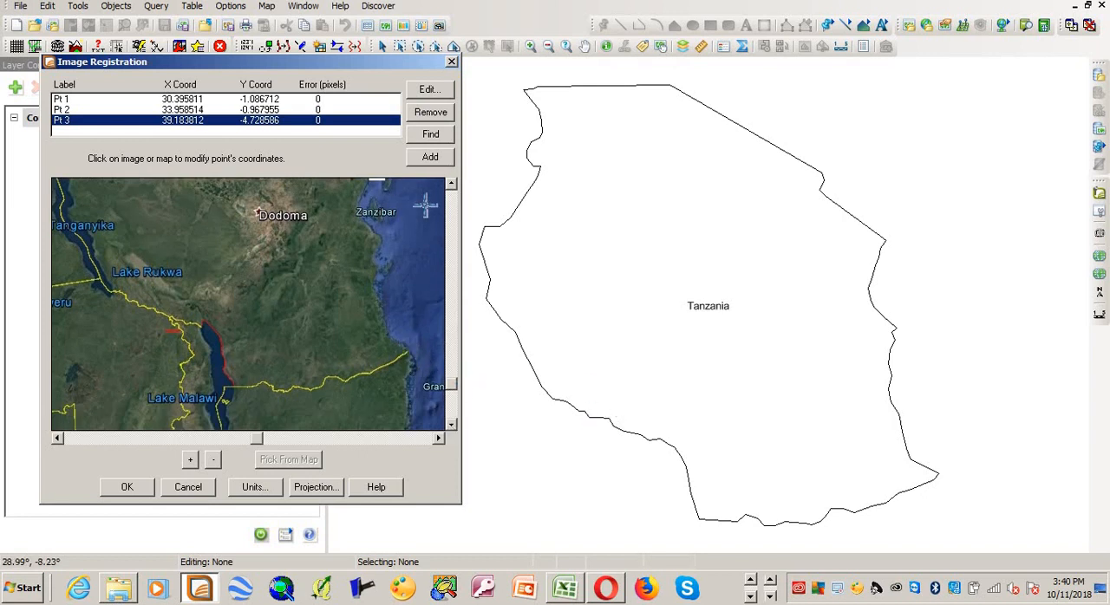
{"action": "left_click", "coordinate": [431, 161]}
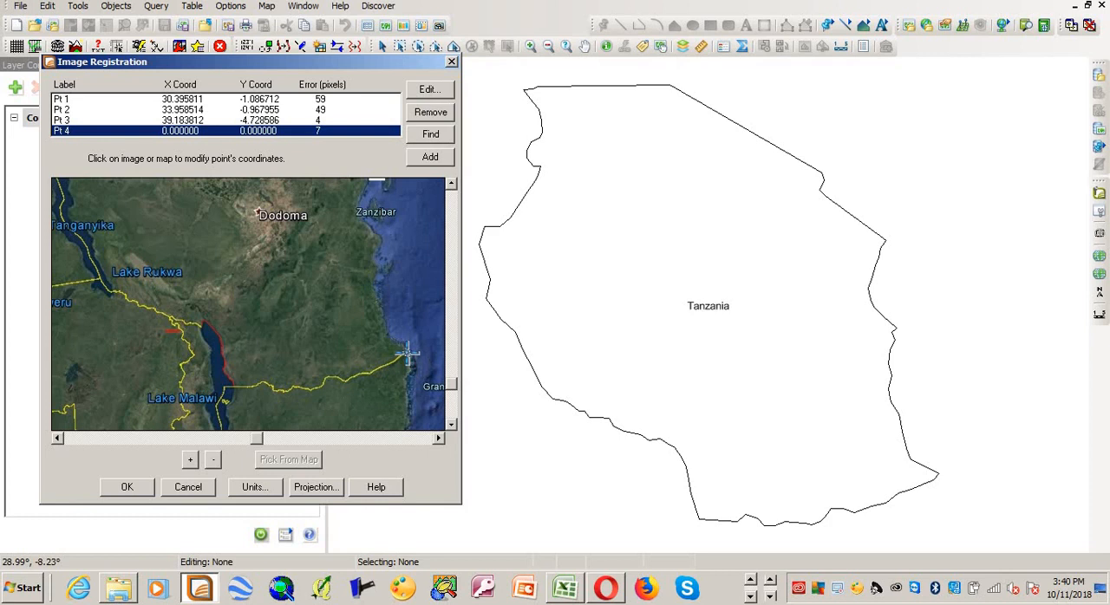
{"action": "left_click", "coordinate": [408, 353]}
{"action": "left_click", "coordinate": [189, 332]}
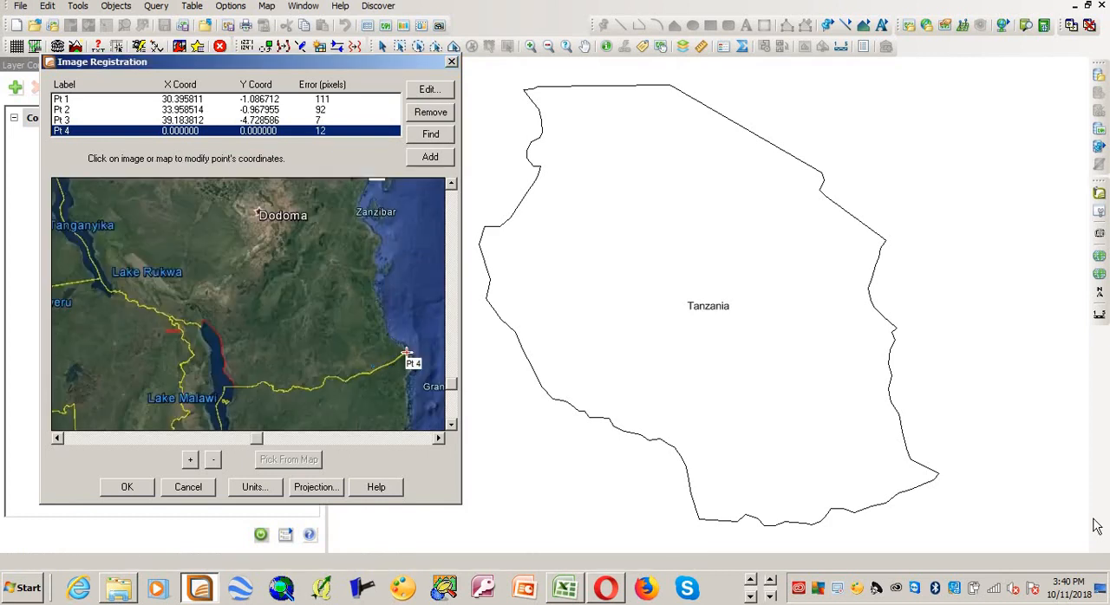
{"action": "left_click", "coordinate": [938, 473]}
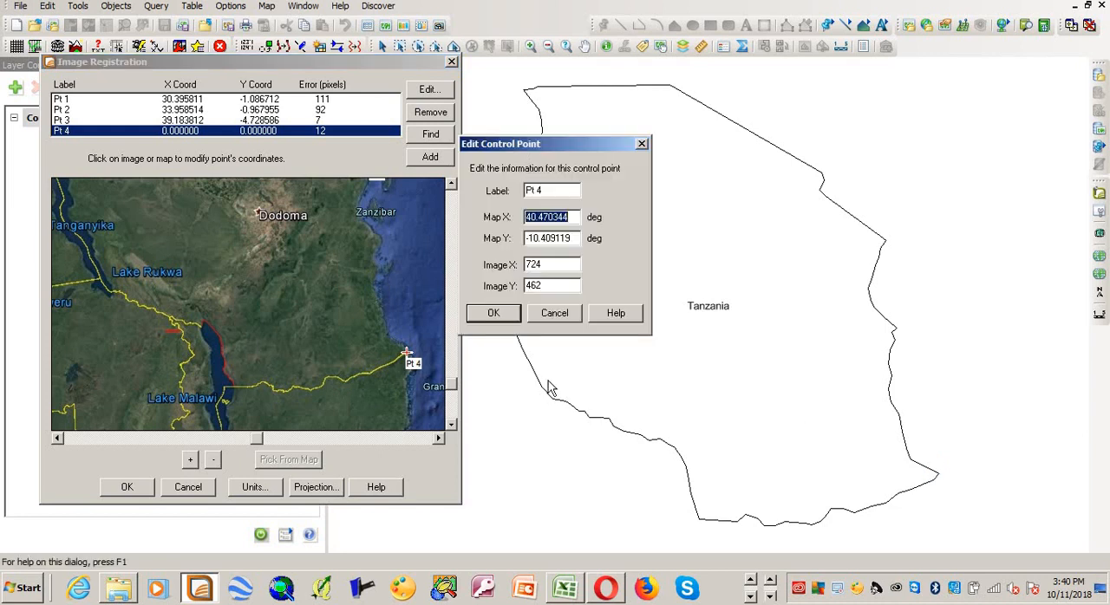
{"action": "left_click", "coordinate": [507, 321]}
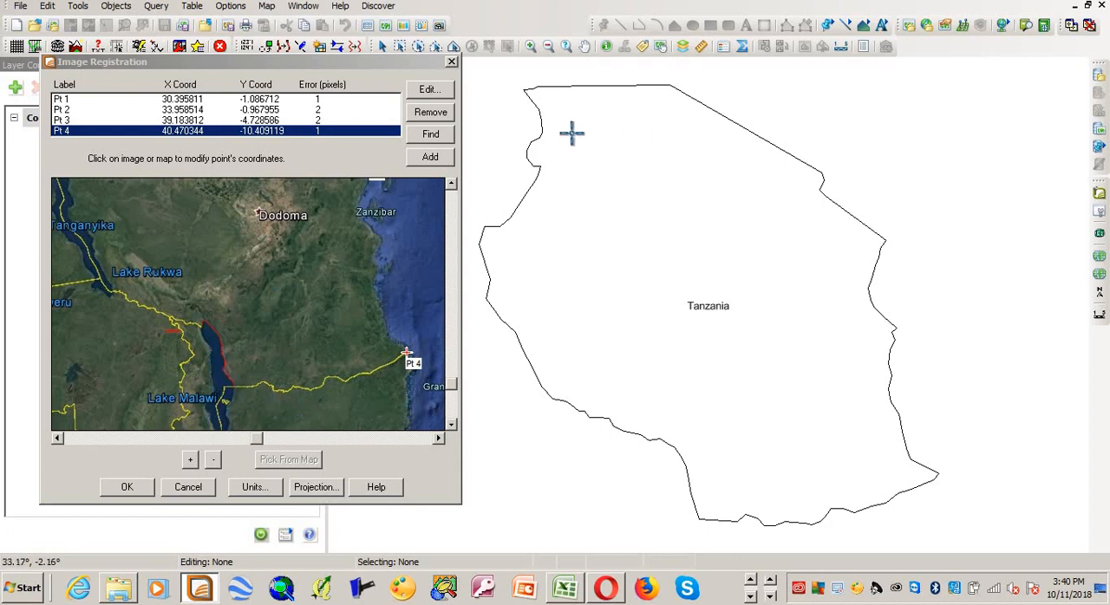
Step: Add a fifth control point where the southern border meets Lake Malawi, matched to the outline at about 34.67°, -11.52°, and complete the registration
{"action": "left_click", "coordinate": [429, 158]}
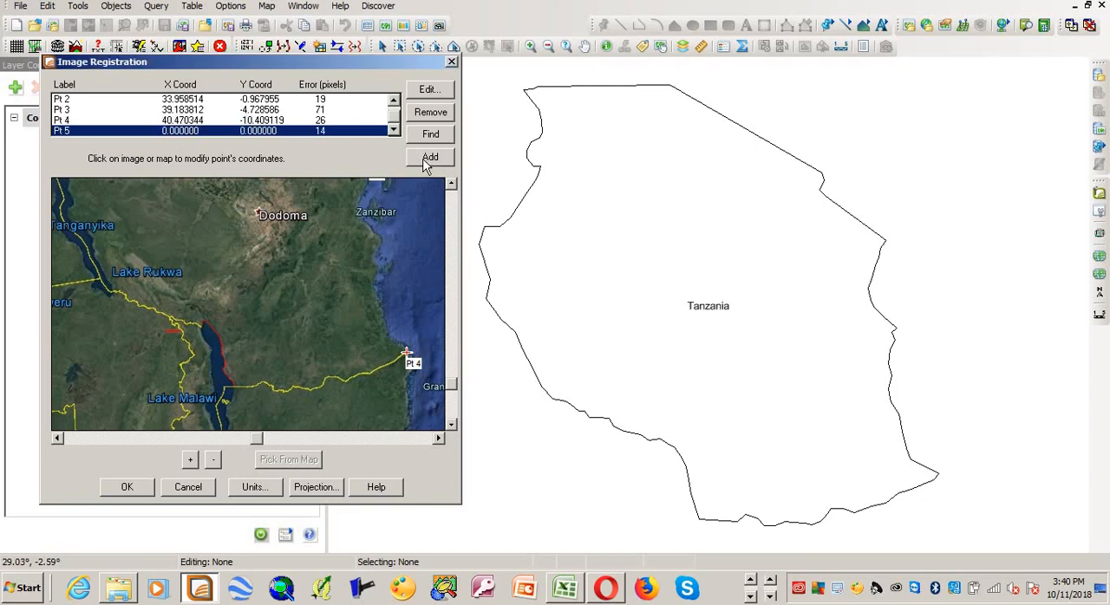
{"action": "left_click", "coordinate": [225, 387]}
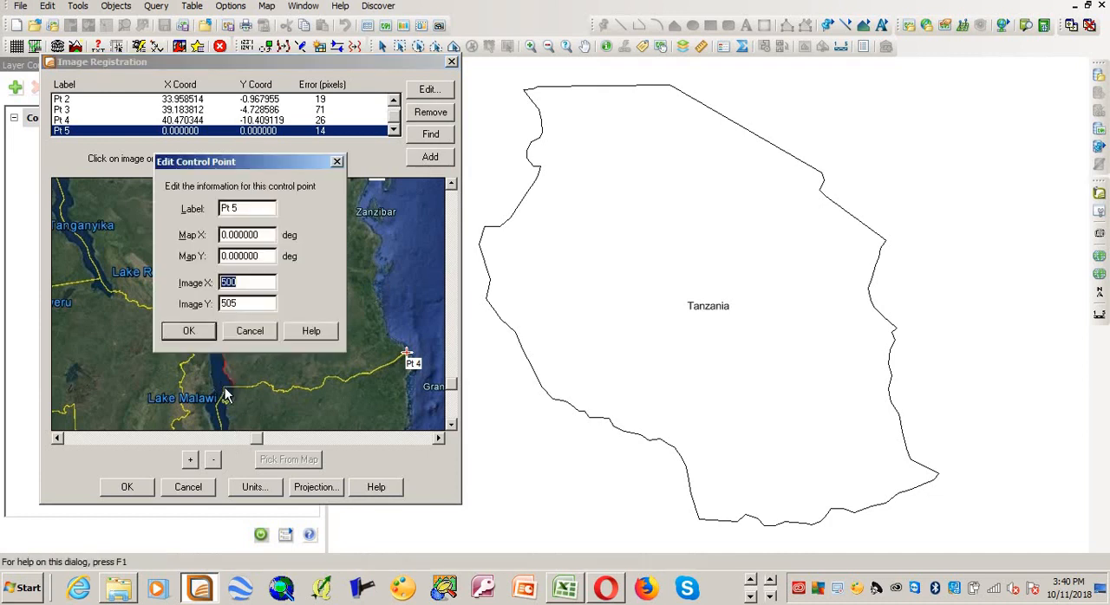
{"action": "left_click", "coordinate": [196, 332]}
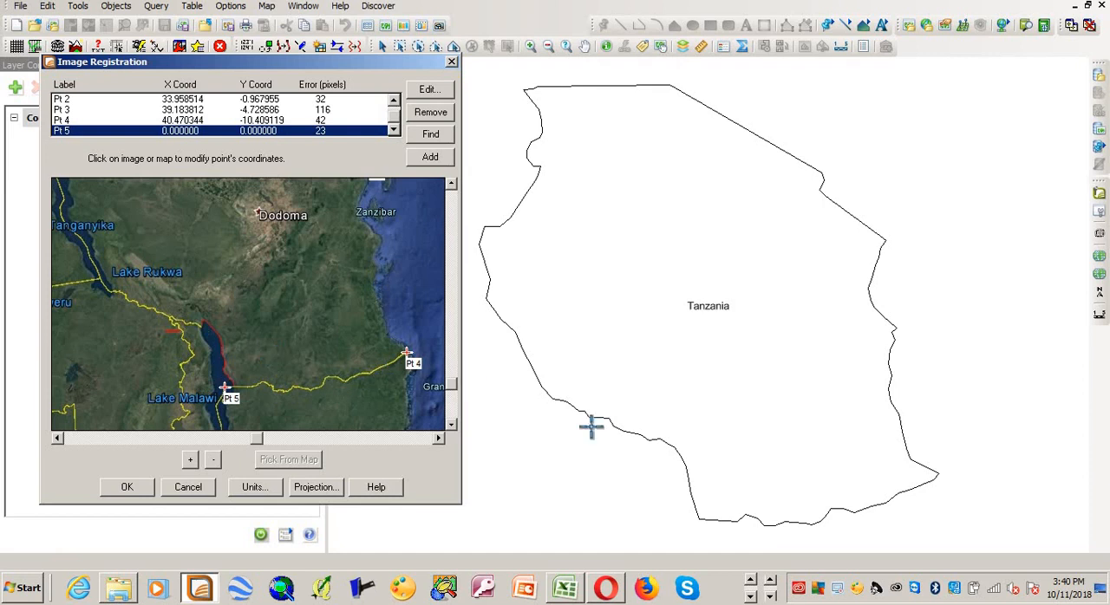
{"action": "left_click", "coordinate": [699, 518]}
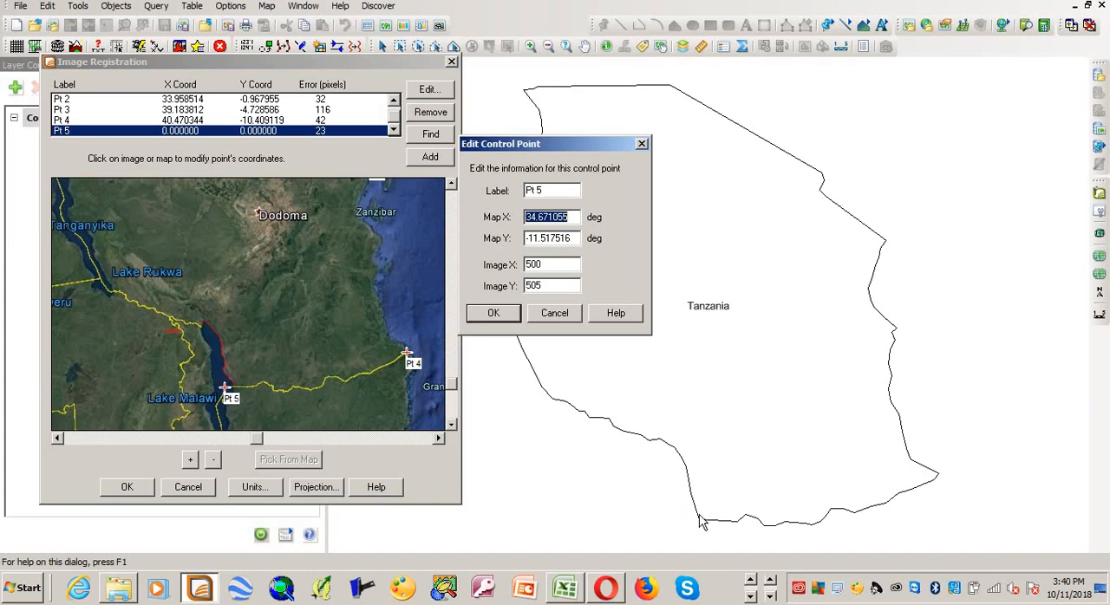
{"action": "left_click", "coordinate": [500, 316]}
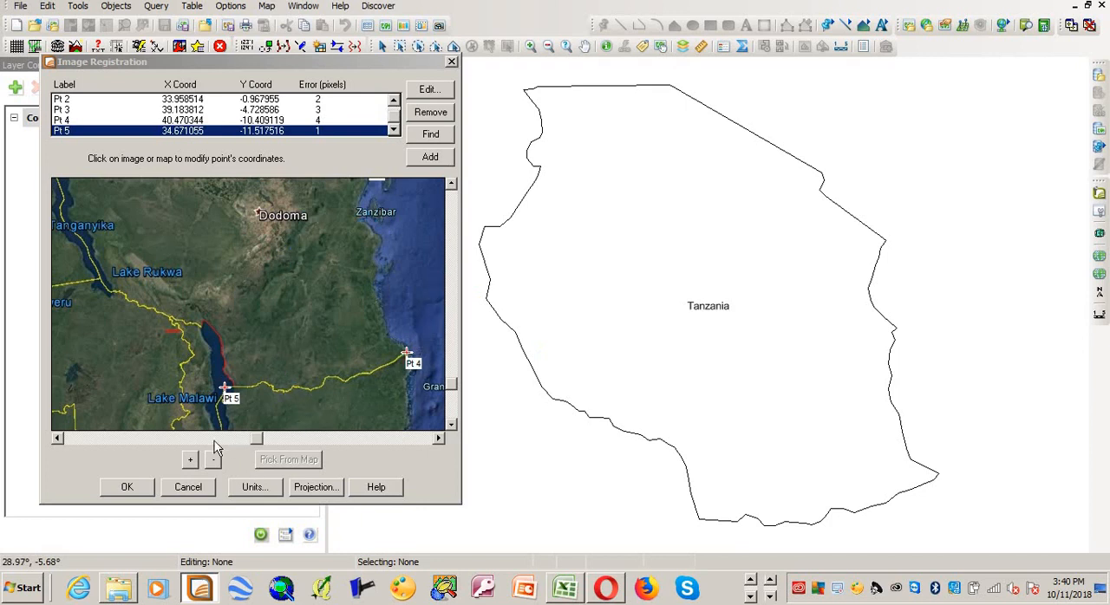
{"action": "left_click", "coordinate": [128, 488]}
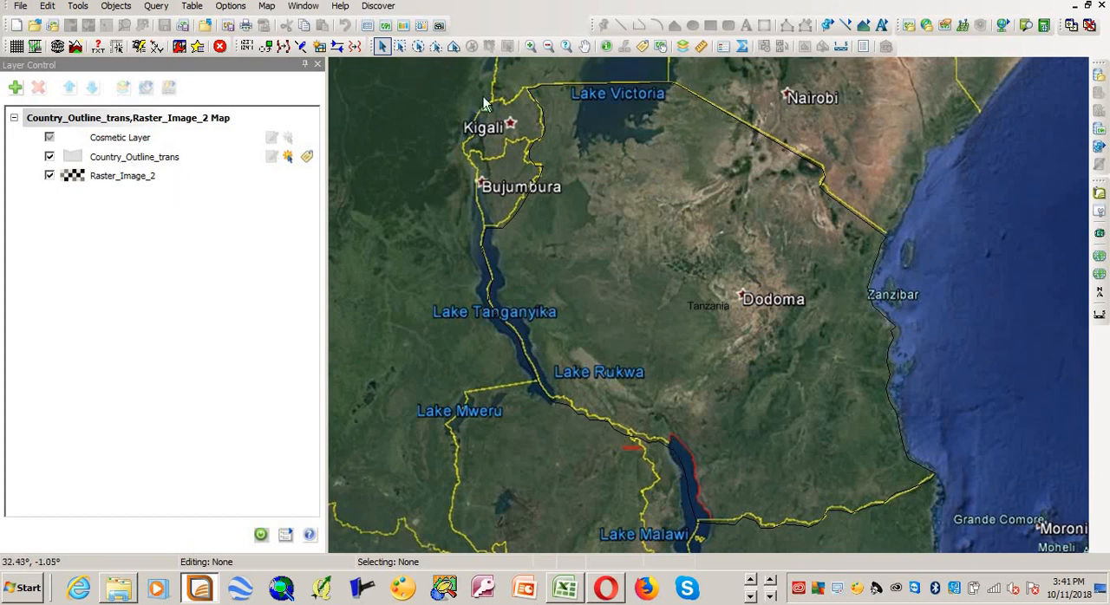
Step: Turn on the style override for the Country_Outline_trans layer and set its region fill pattern to None
{"action": "left_click", "coordinate": [134, 162]}
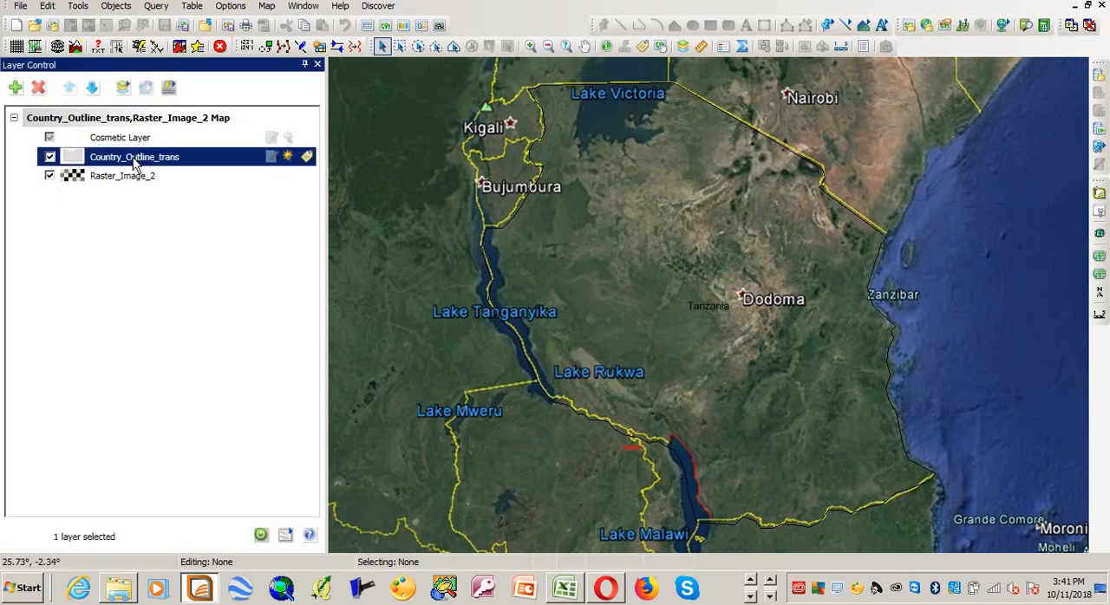
{"action": "double_click", "coordinate": [135, 162]}
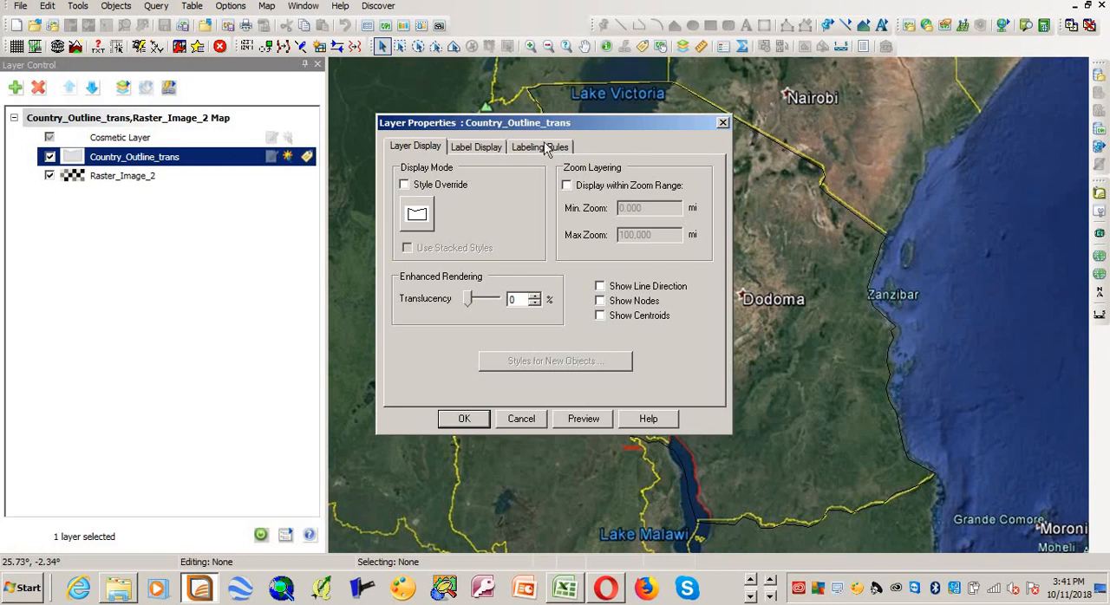
{"action": "left_click_drag", "start_coordinate": [597, 124], "coordinate": [425, 116]}
{"action": "left_click", "coordinate": [271, 179]}
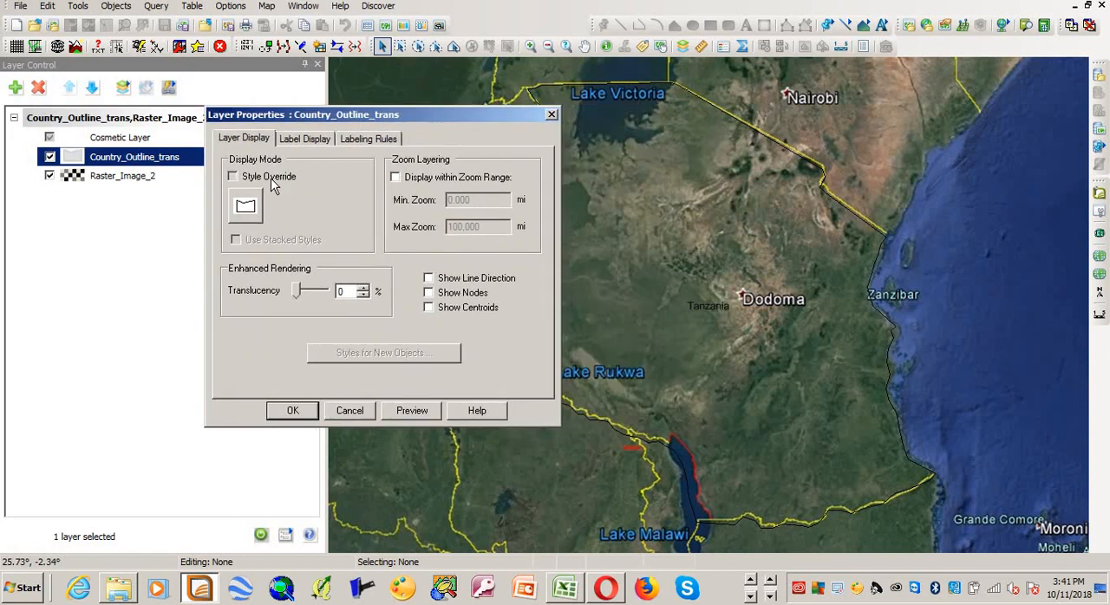
{"action": "left_click", "coordinate": [248, 212]}
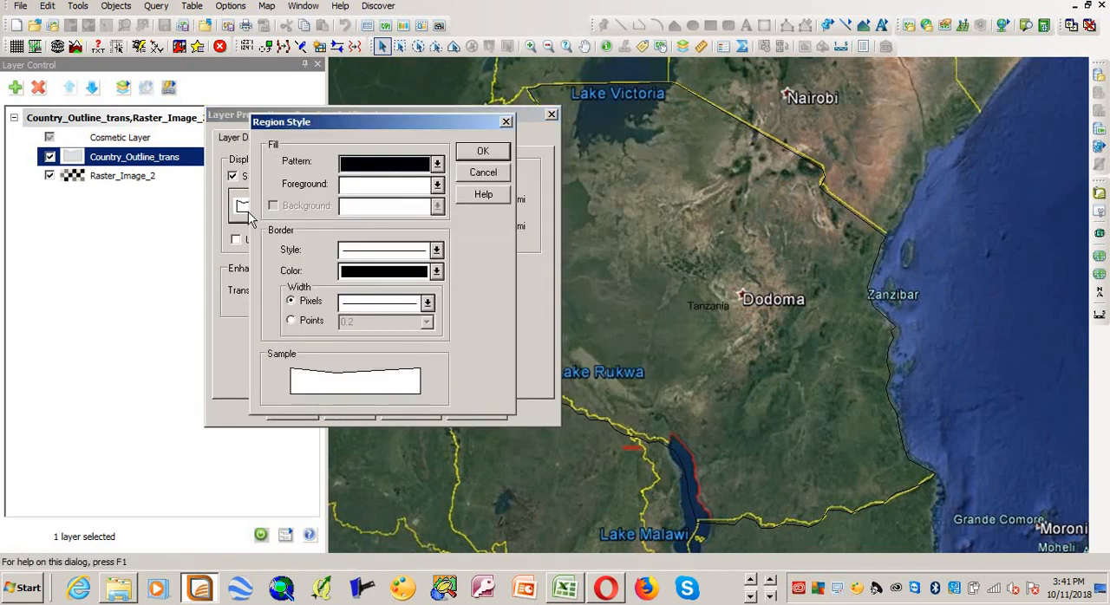
{"action": "left_click", "coordinate": [437, 165]}
{"action": "left_click", "coordinate": [413, 220]}
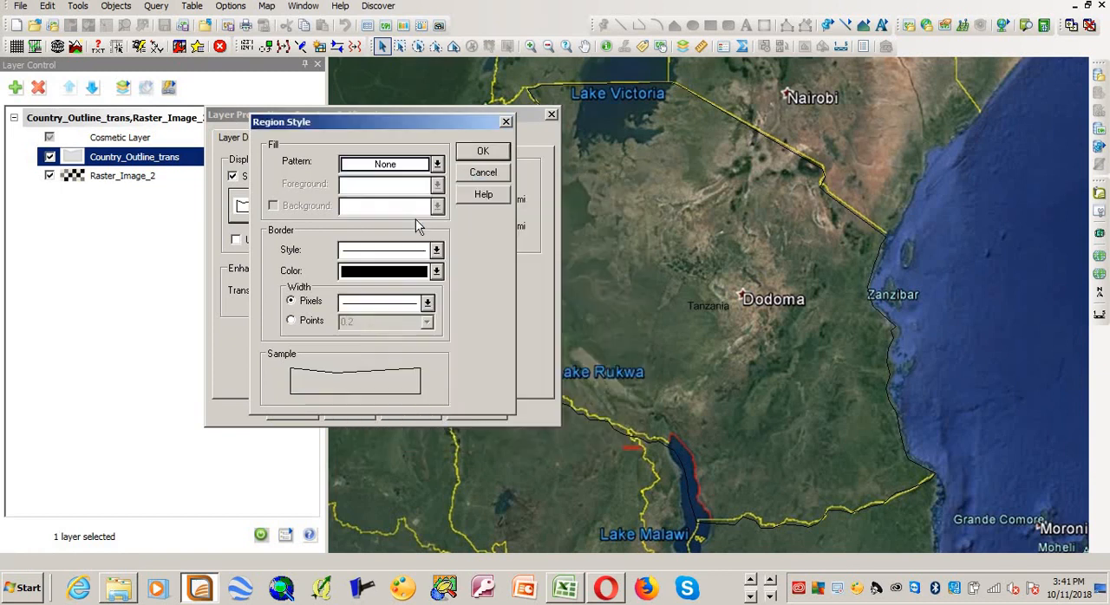
Step: Give the country outline a red border 3 pixels wide and apply the layer style
{"action": "left_click", "coordinate": [427, 306]}
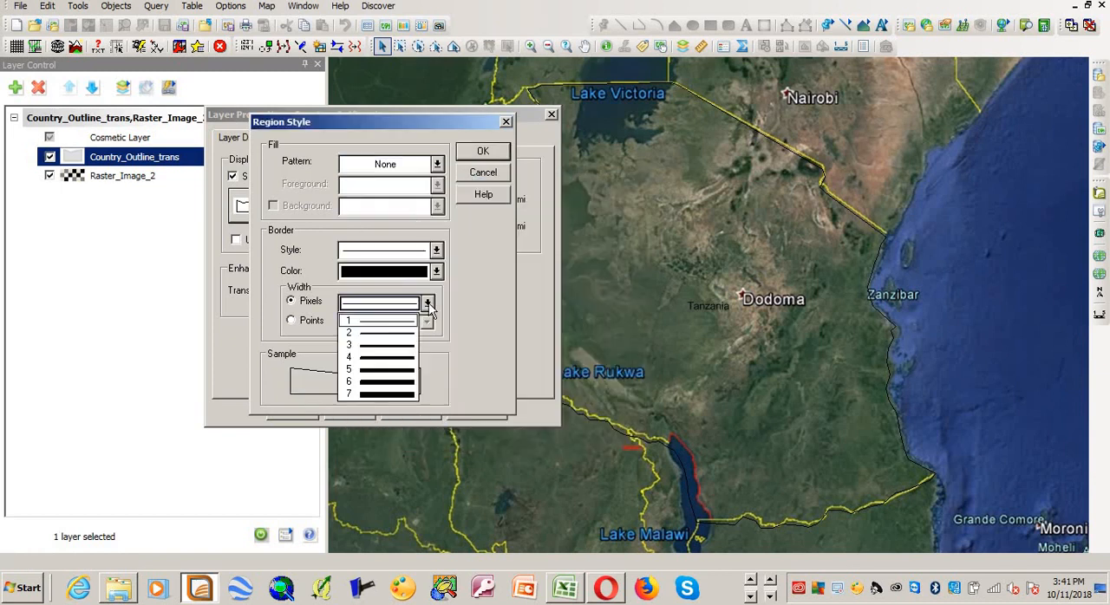
{"action": "left_click", "coordinate": [411, 350]}
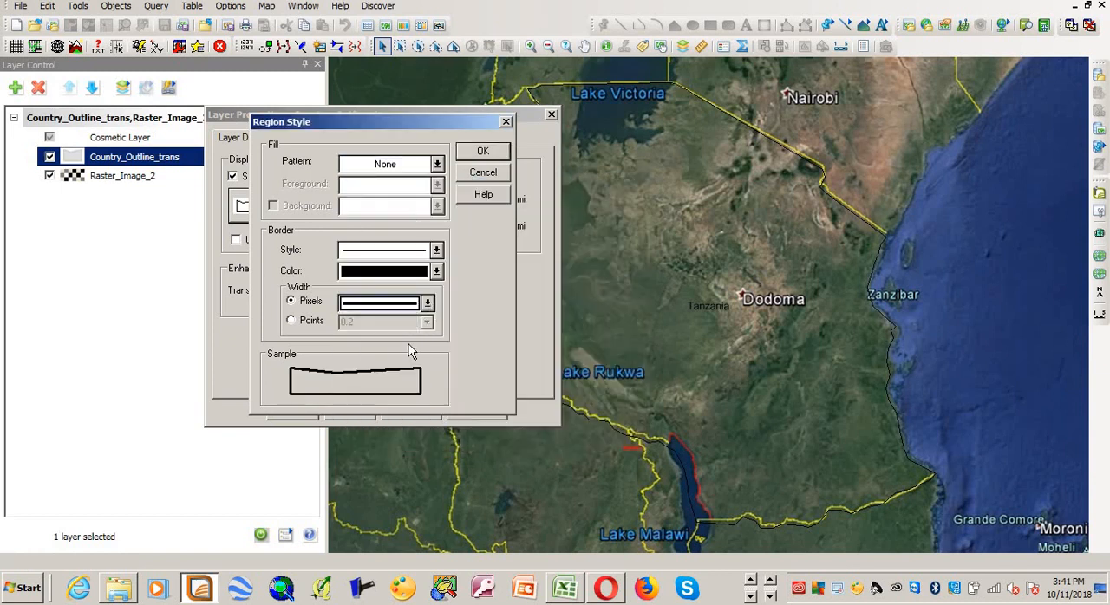
{"action": "left_click", "coordinate": [436, 273]}
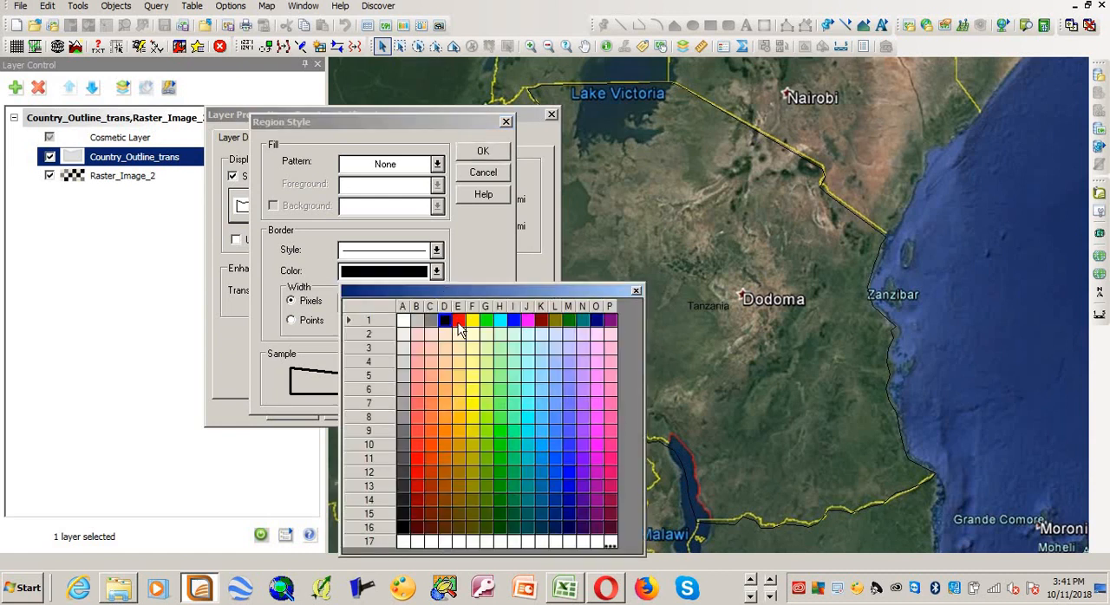
{"action": "left_click", "coordinate": [459, 323]}
{"action": "left_click", "coordinate": [488, 154]}
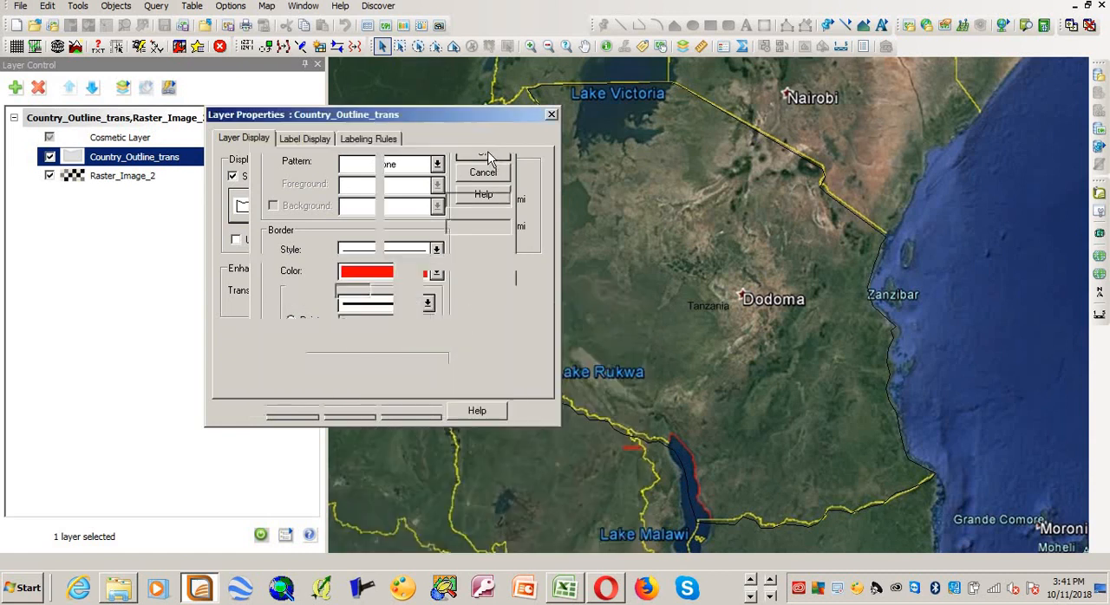
{"action": "left_click", "coordinate": [283, 412]}
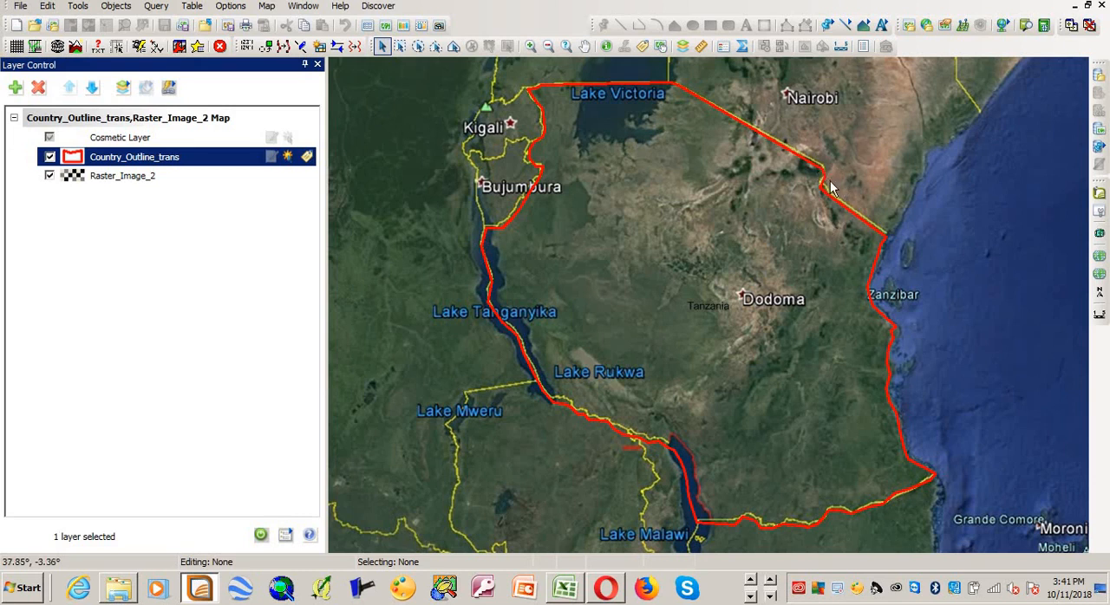
{"action": "mouse_move", "coordinate": [824, 182]}
{"action": "mouse_move", "coordinate": [715, 215]}
{"action": "mouse_move", "coordinate": [737, 171]}
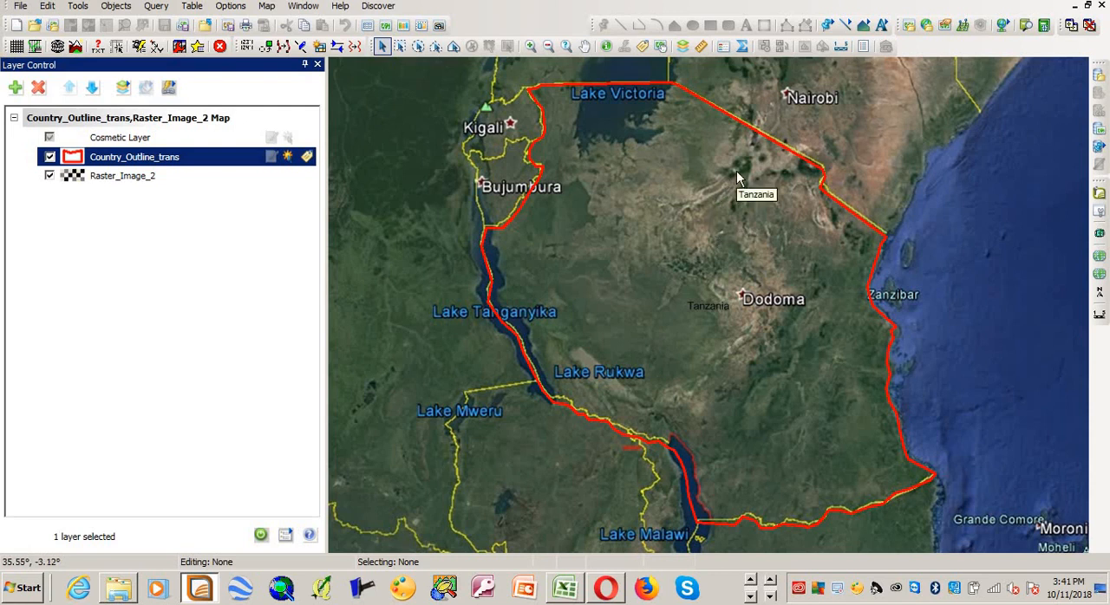